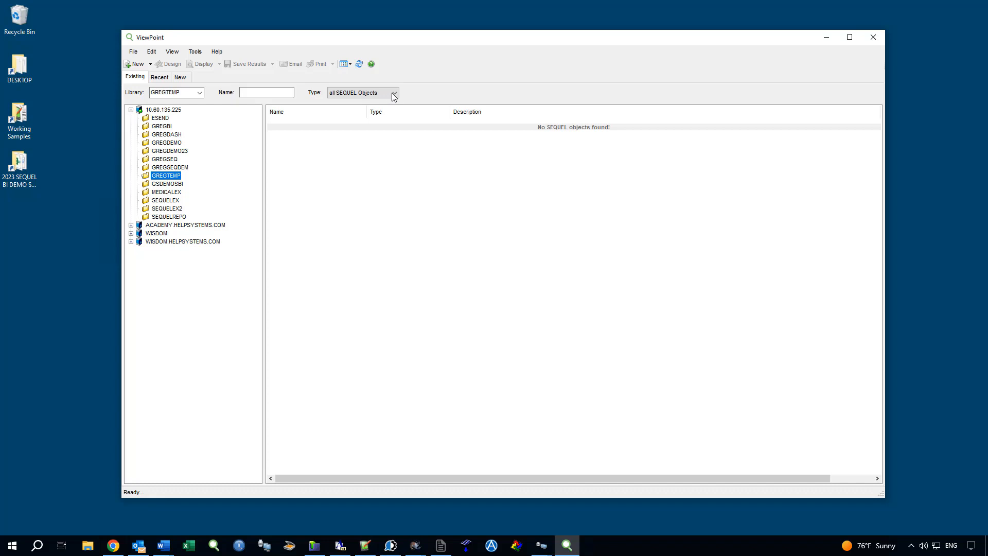
pyautogui.click(395, 93)
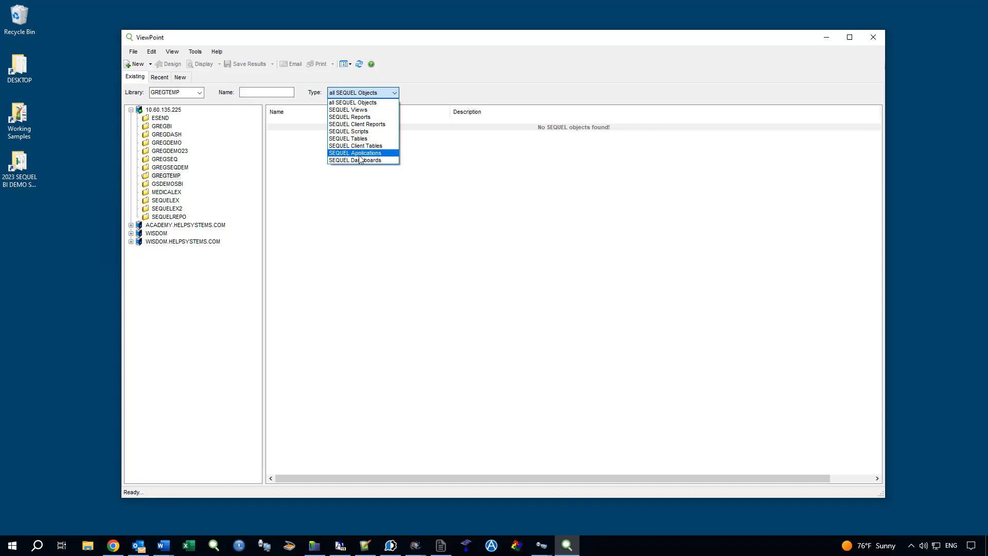
pyautogui.click(453, 46)
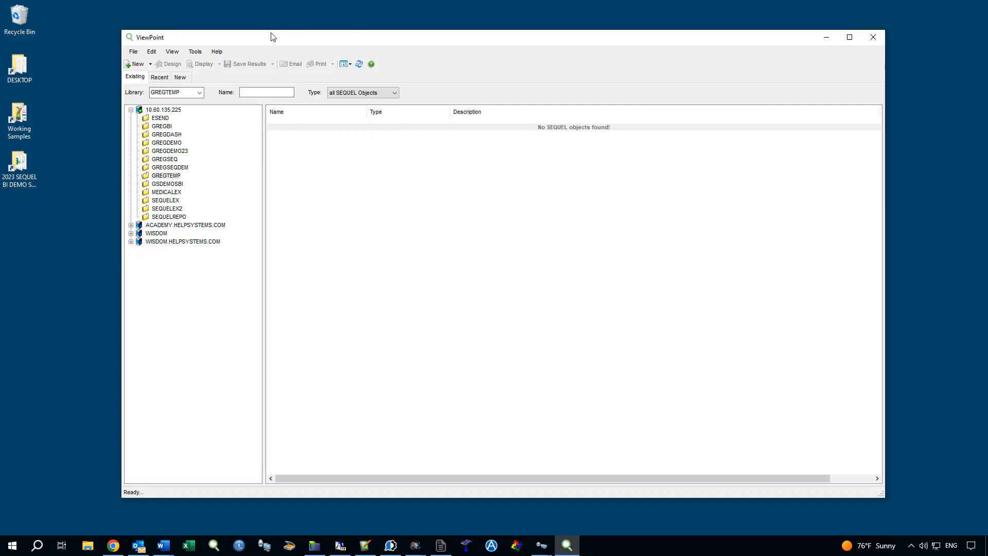
pyautogui.click(135, 53)
pyautogui.click(221, 33)
pyautogui.click(213, 54)
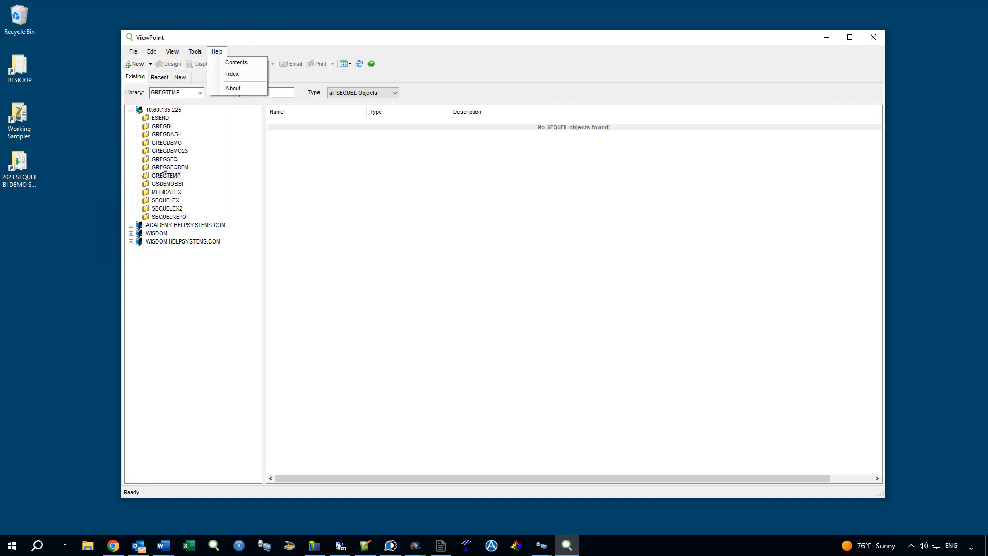
# Import the SALES query definition from QRYLIB as a view into the GREGTEMP library.
pyautogui.click(165, 176)
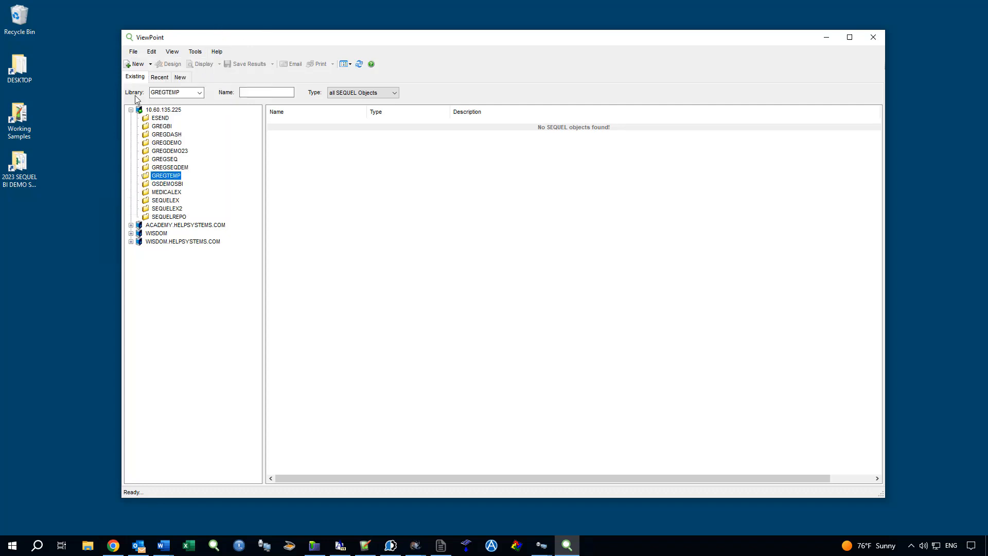
pyautogui.click(133, 53)
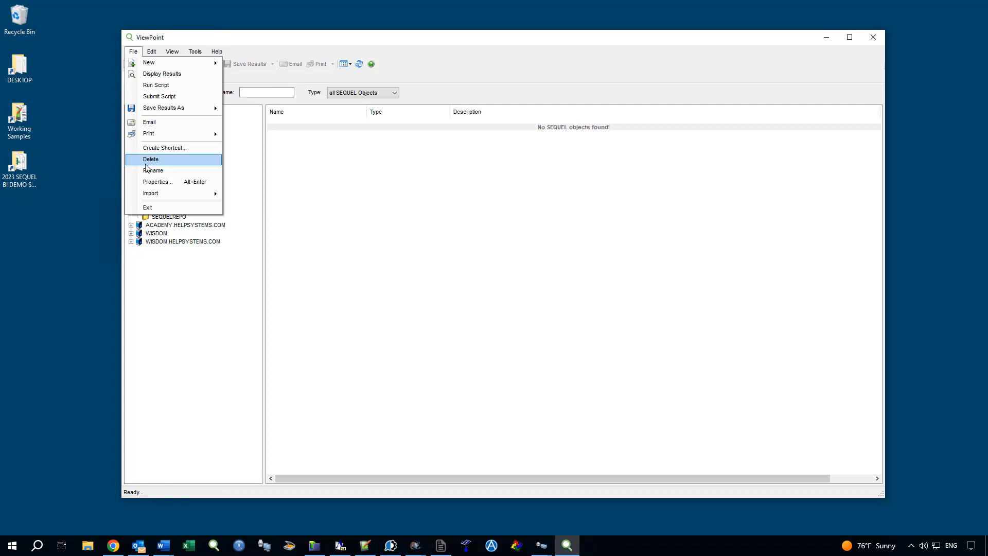
pyautogui.moveTo(158, 192)
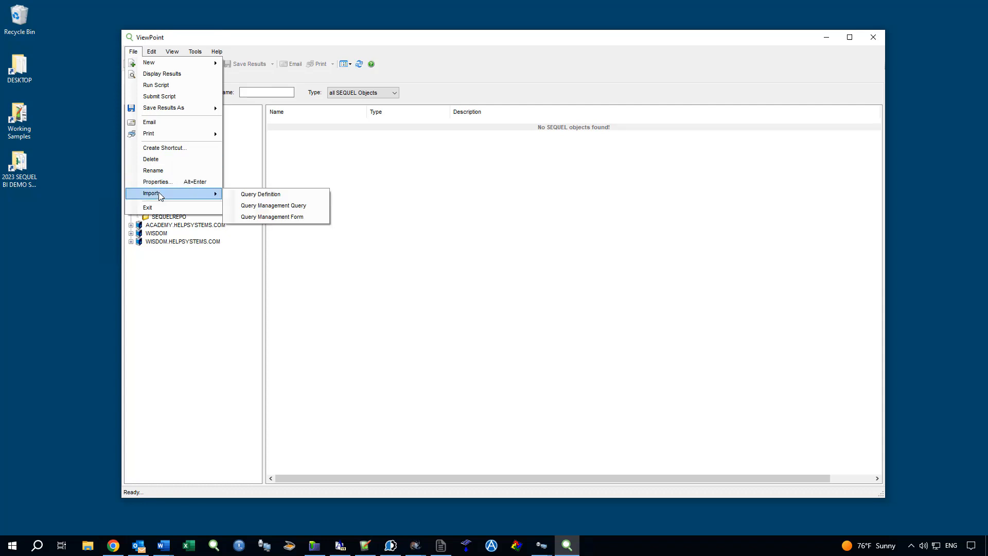
pyautogui.click(248, 196)
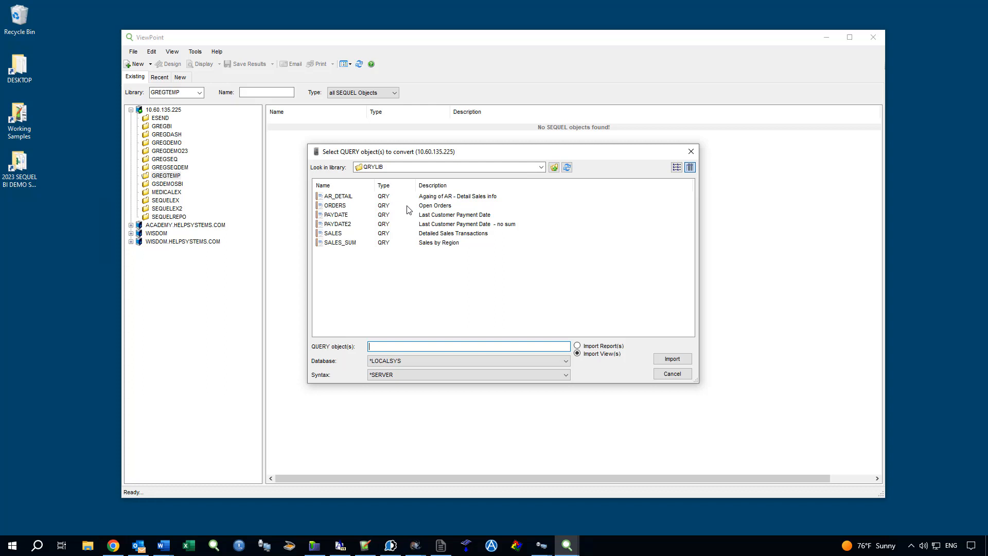
pyautogui.click(340, 236)
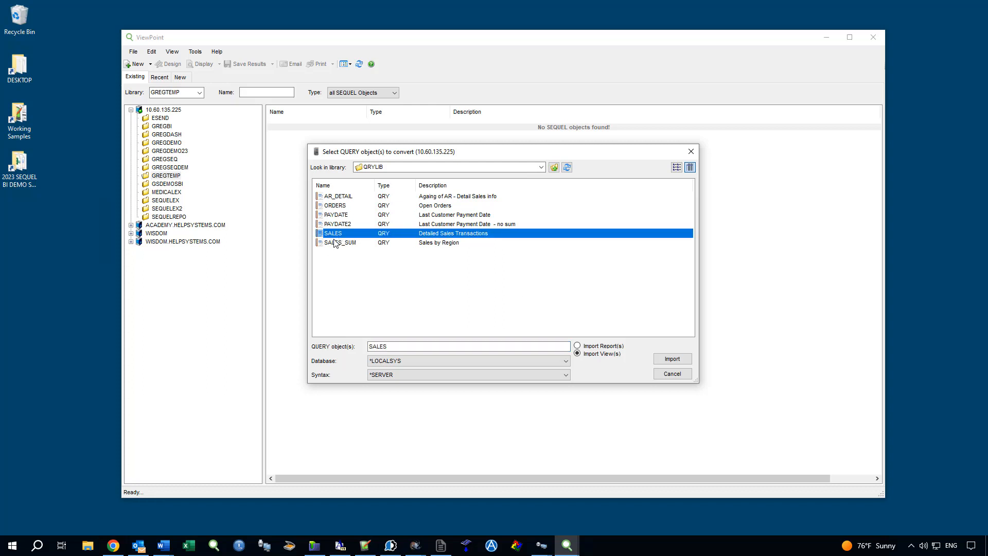
pyautogui.click(673, 360)
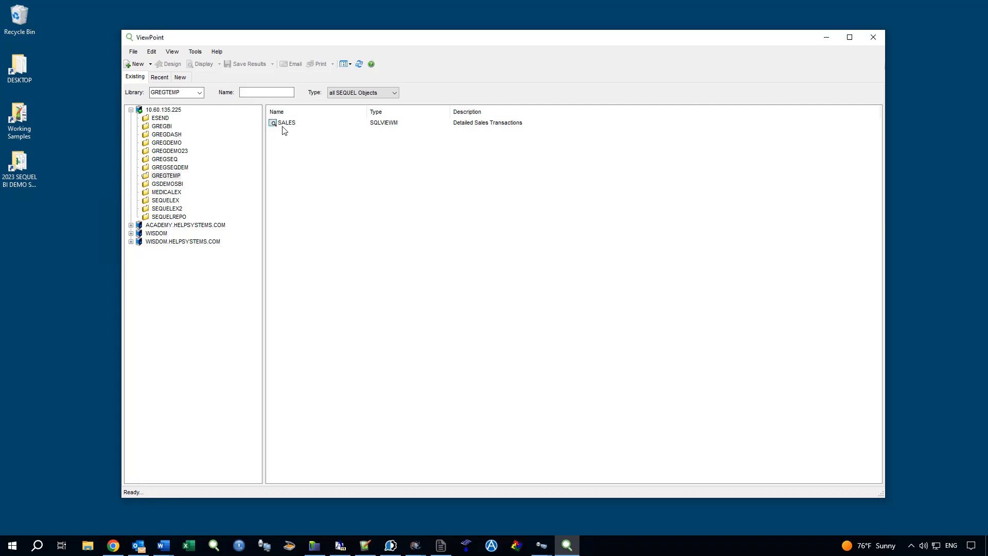
# Switch to the SEQUEL web interface in the browser and open the SALES view's results from the GREGTEMP library.
pyautogui.click(114, 547)
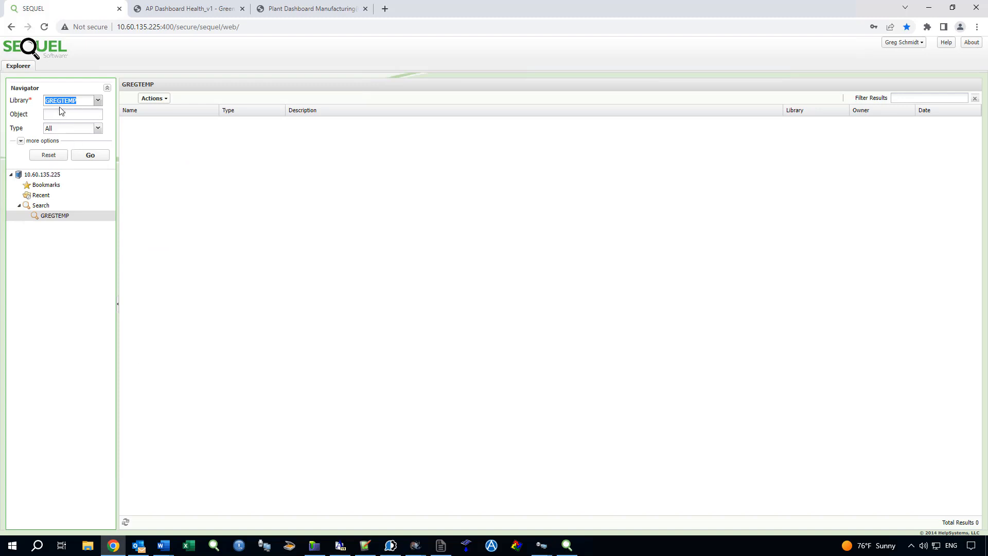
pyautogui.click(89, 157)
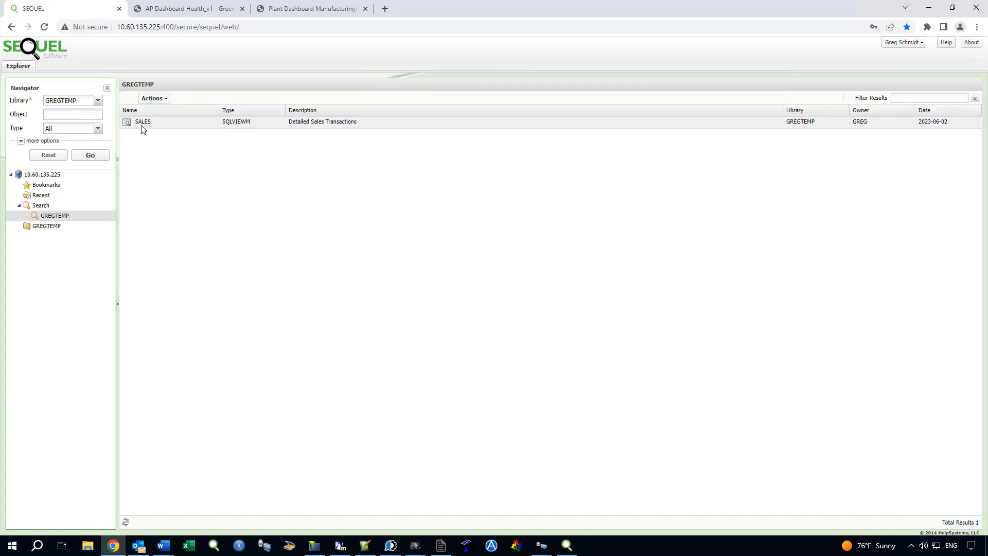
pyautogui.doubleClick(129, 122)
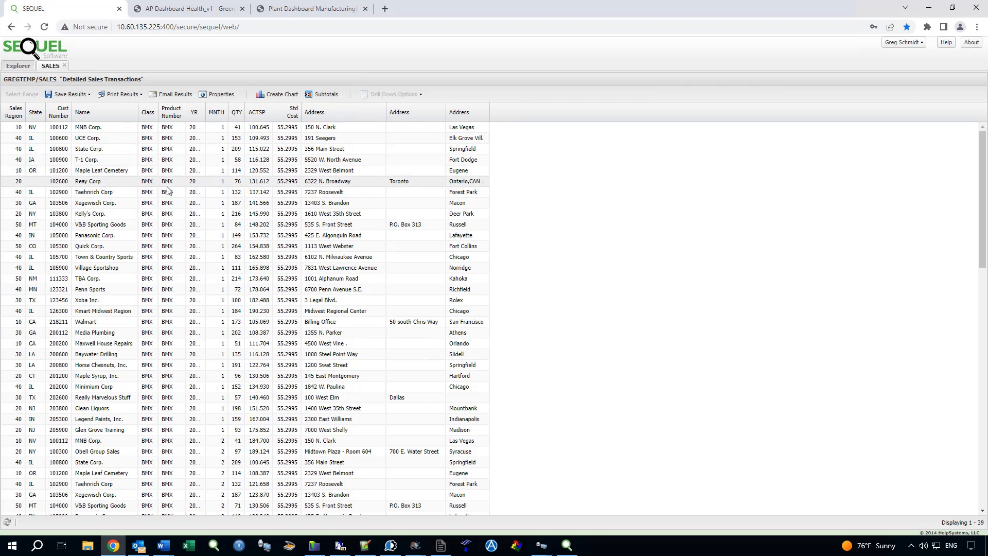
pyautogui.click(77, 95)
pyautogui.moveTo(79, 113)
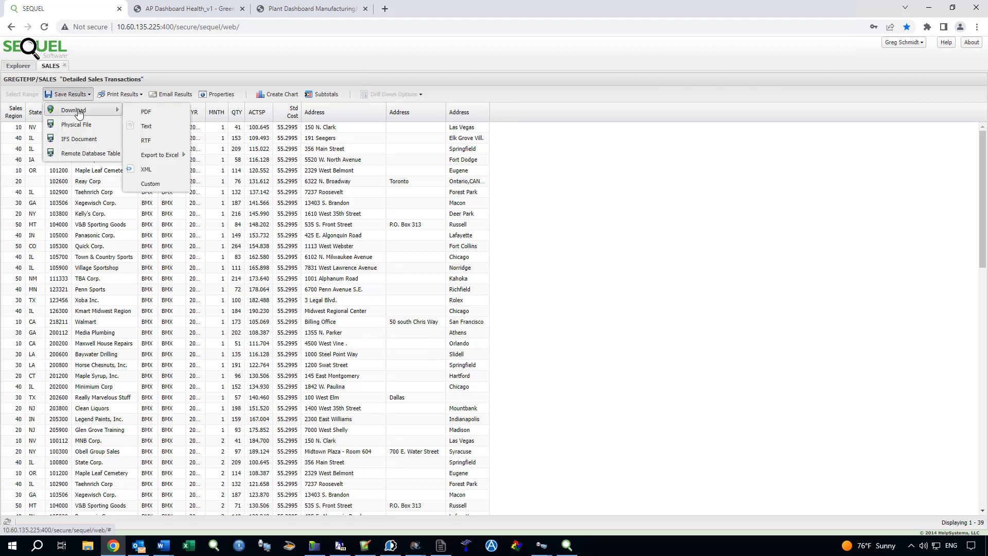
pyautogui.moveTo(160, 156)
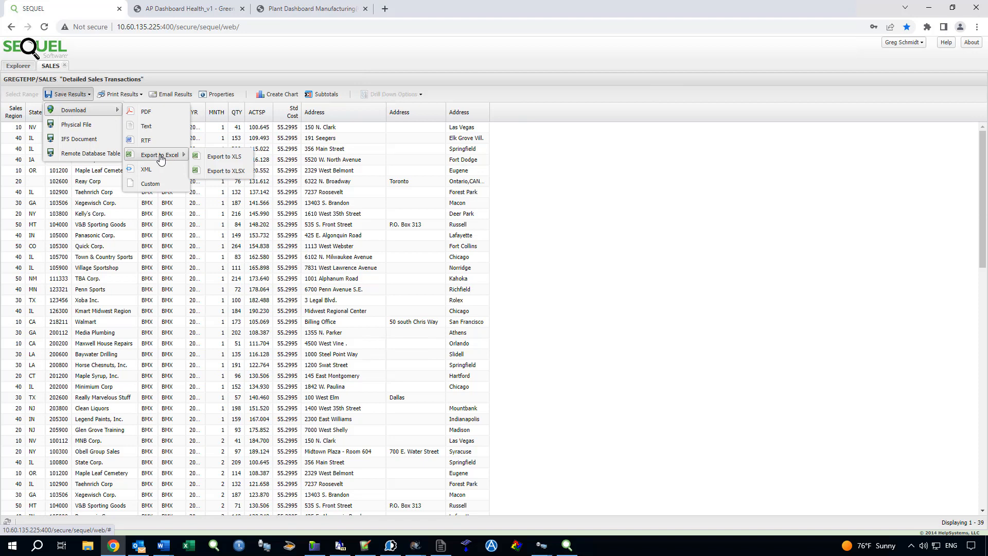
pyautogui.click(140, 94)
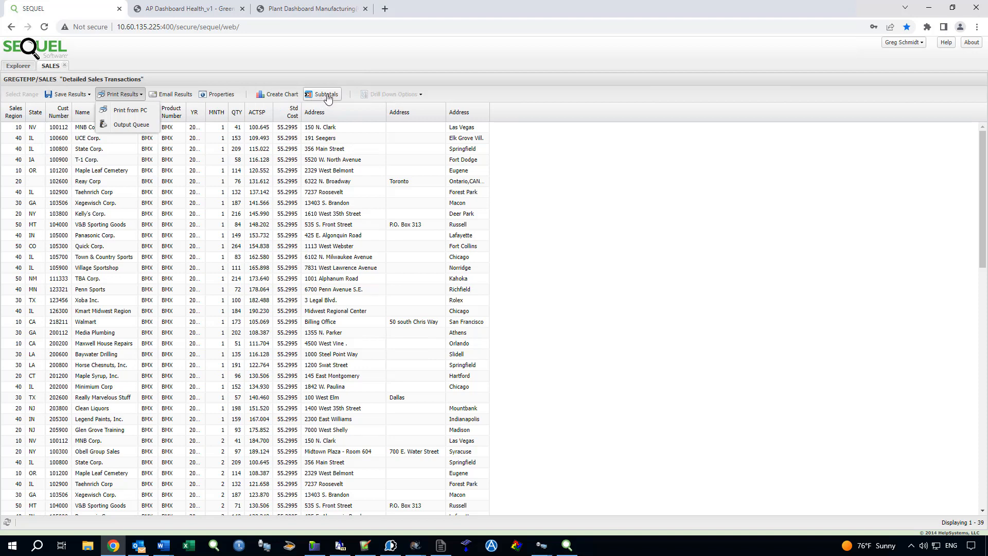
# Close the SALES results in the browser and return to the ViewPoint window.
pyautogui.click(64, 65)
pyautogui.click(64, 66)
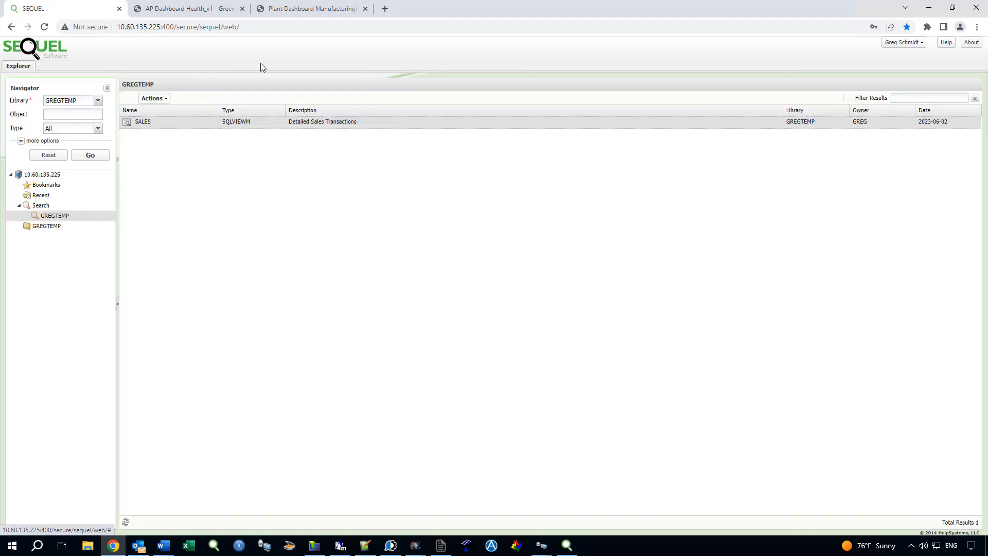
pyautogui.click(927, 9)
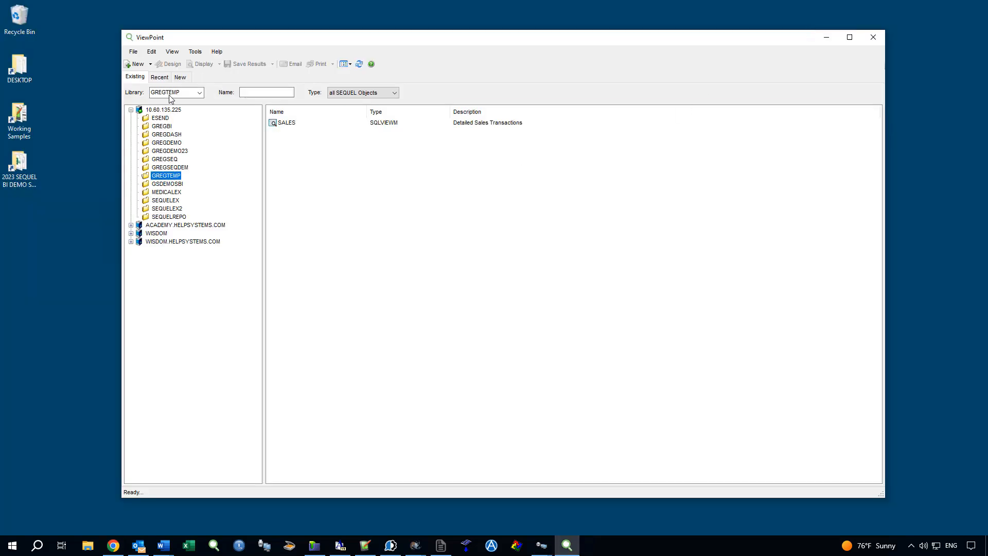
pyautogui.click(151, 64)
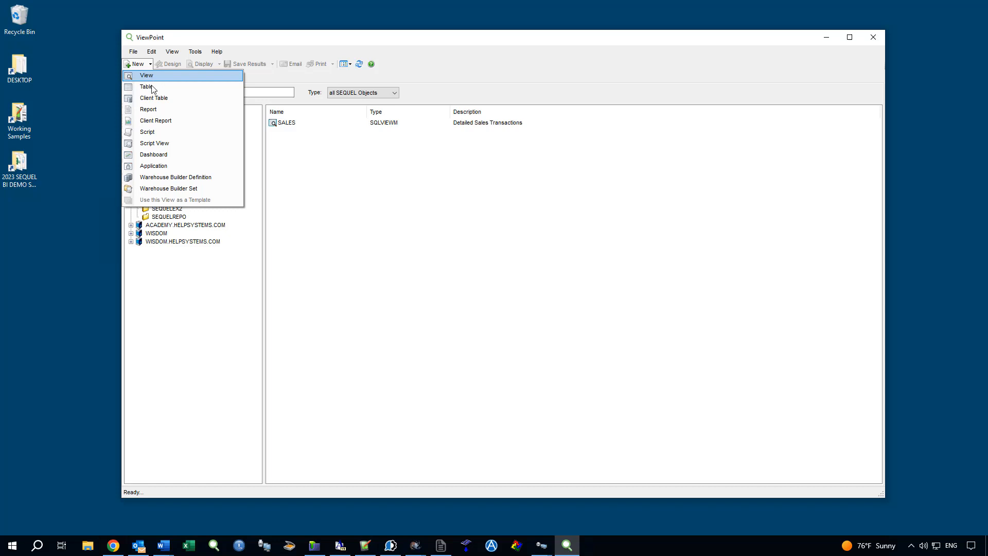
pyautogui.click(249, 44)
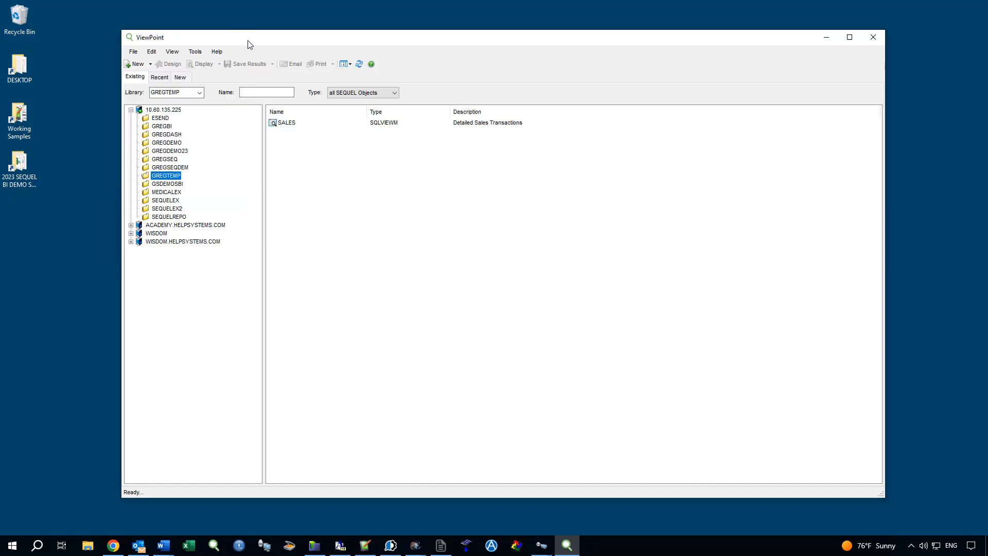
# Open the SALES view in design mode and show its files and fields layout.
pyautogui.click(276, 127)
pyautogui.rightClick(276, 127)
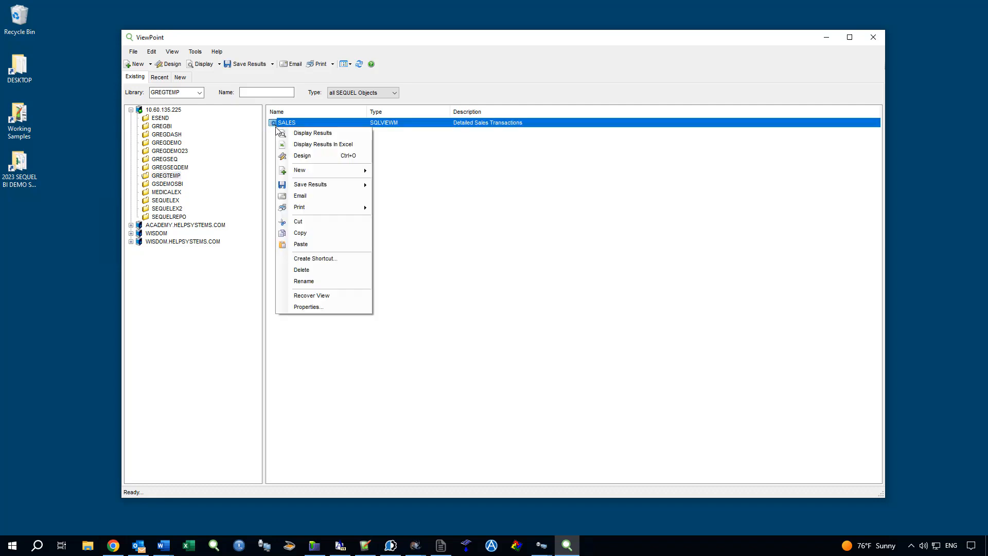
pyautogui.click(291, 157)
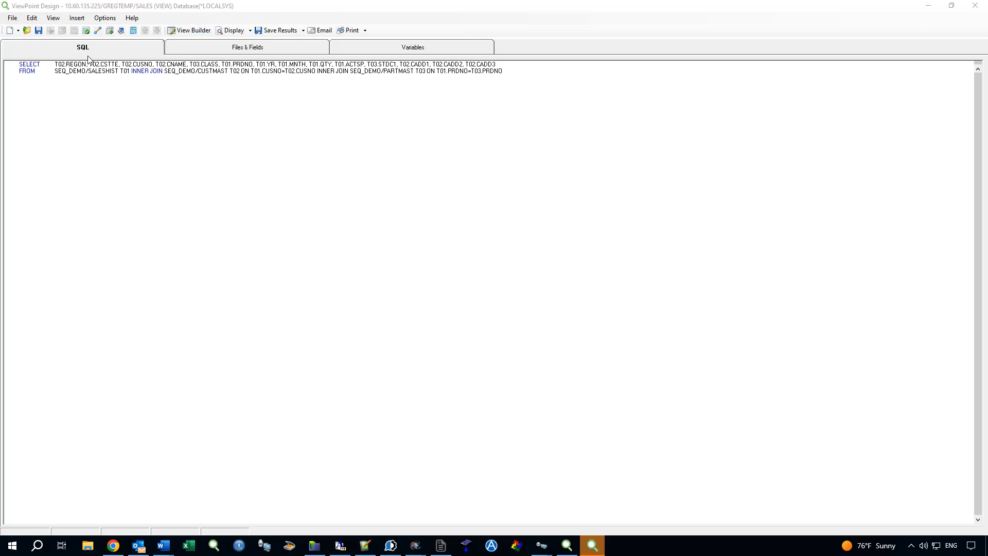
pyautogui.click(239, 49)
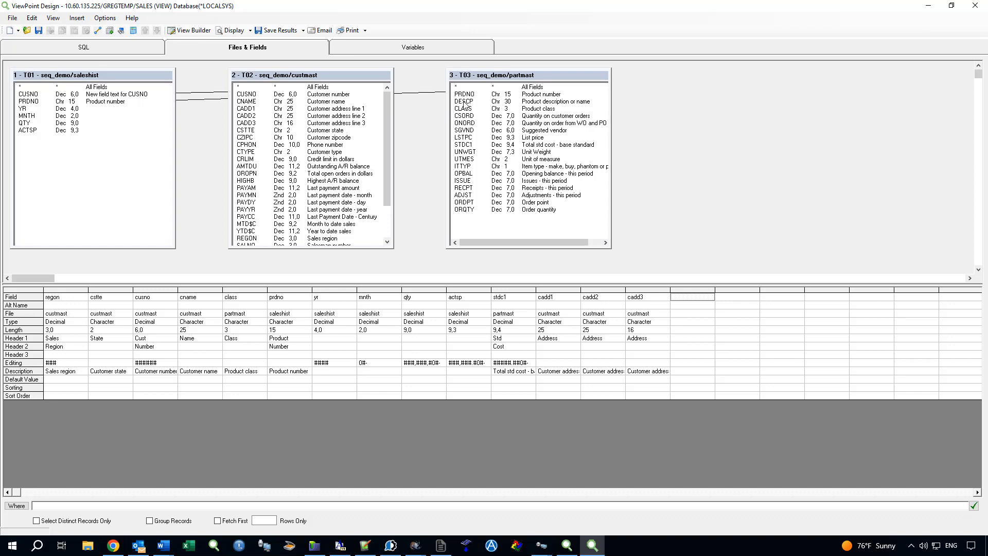
# Add the DESCP field from the partmast file as a column after cadd3, and remove that column again.
pyautogui.moveTo(462, 103); pyautogui.dragTo(692, 290)
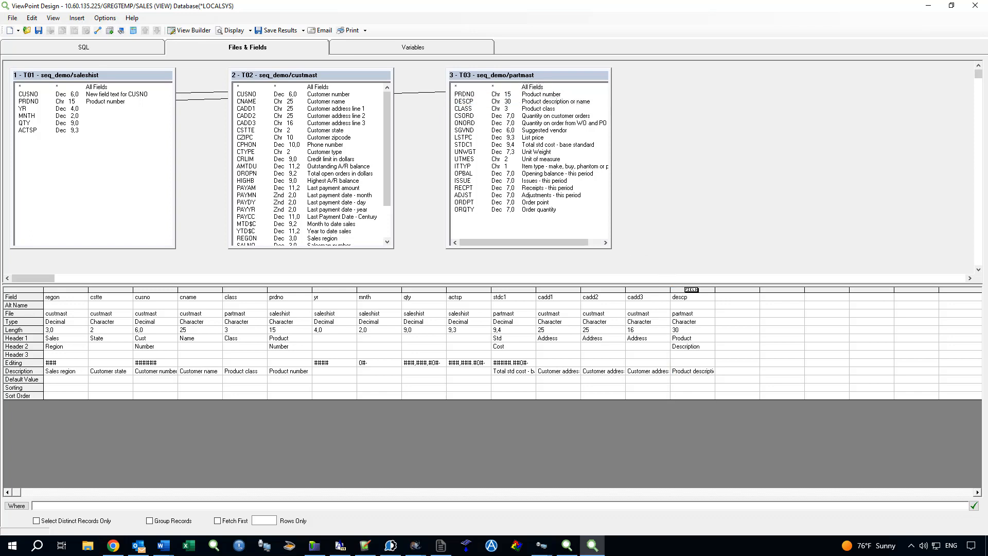
pyautogui.click(692, 292)
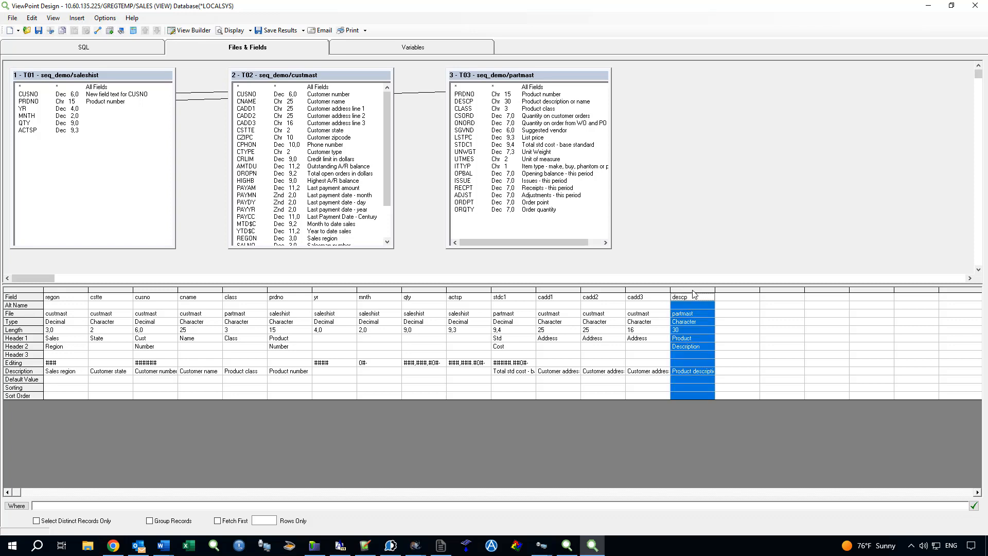
pyautogui.press('Delete')
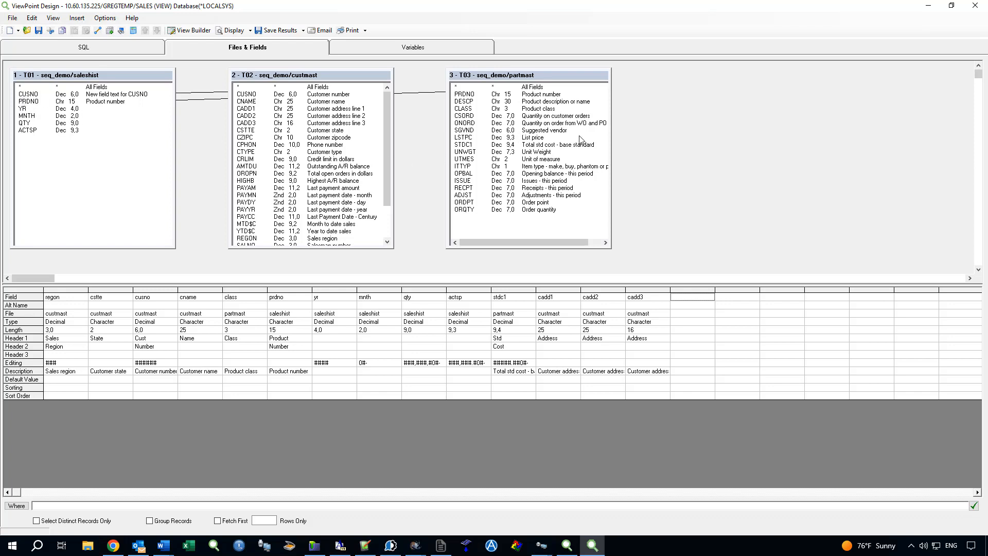
# Add the Where condition T01.CUSNO=&CUSNO to the view, using the CUSNO field from saleshist and a run-time variable.
pyautogui.rightClick(654, 136)
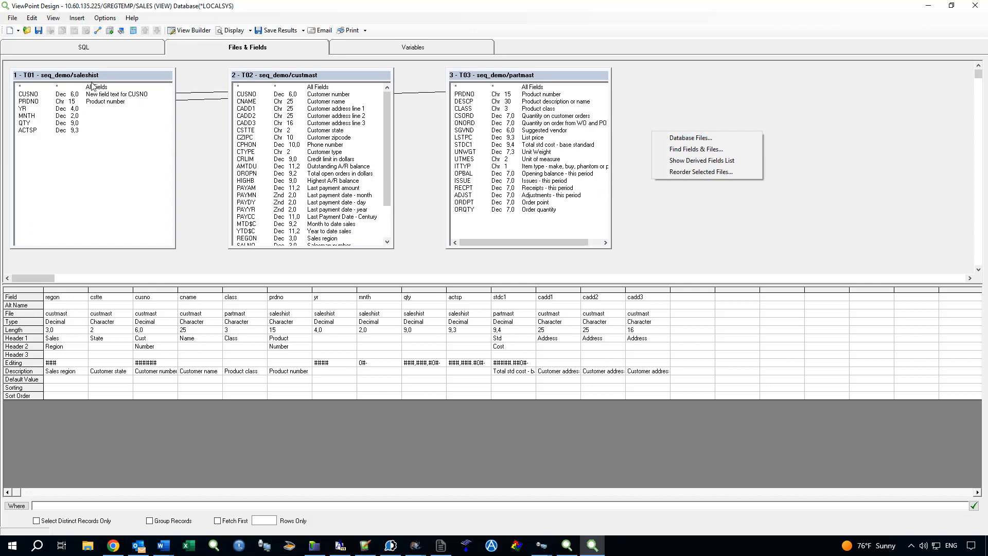
pyautogui.click(31, 97)
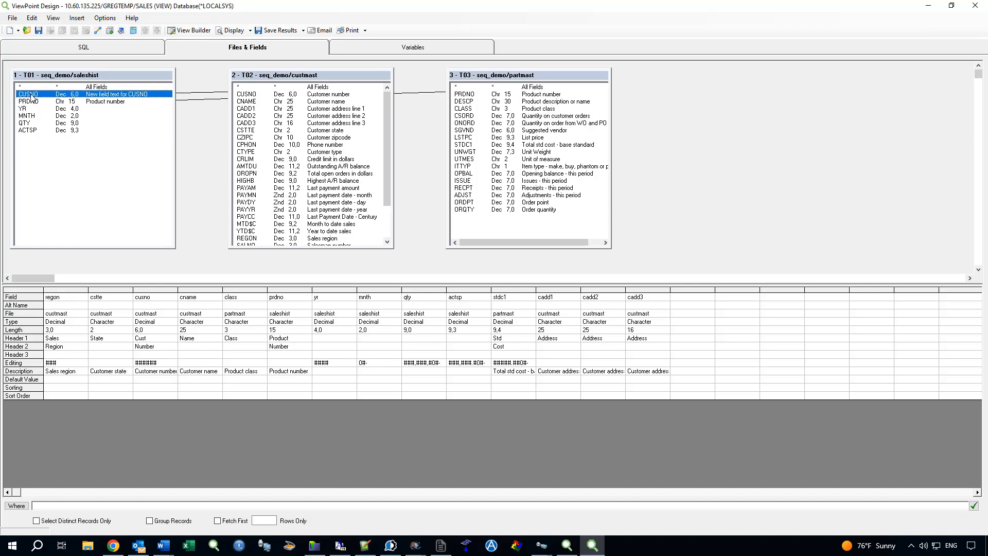
pyautogui.moveTo(24, 97); pyautogui.dragTo(67, 505)
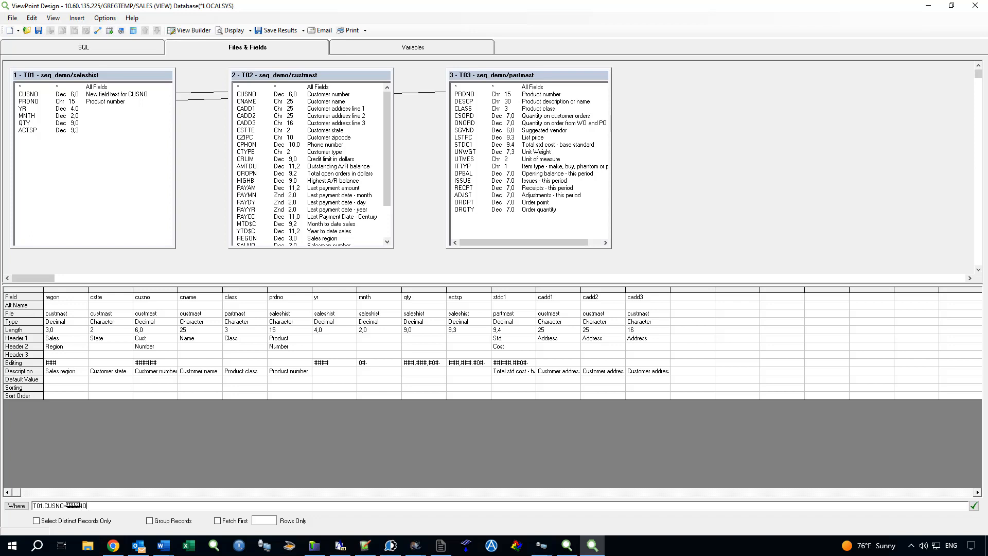
pyautogui.click(68, 506)
pyautogui.write('&')
pyautogui.click(267, 31)
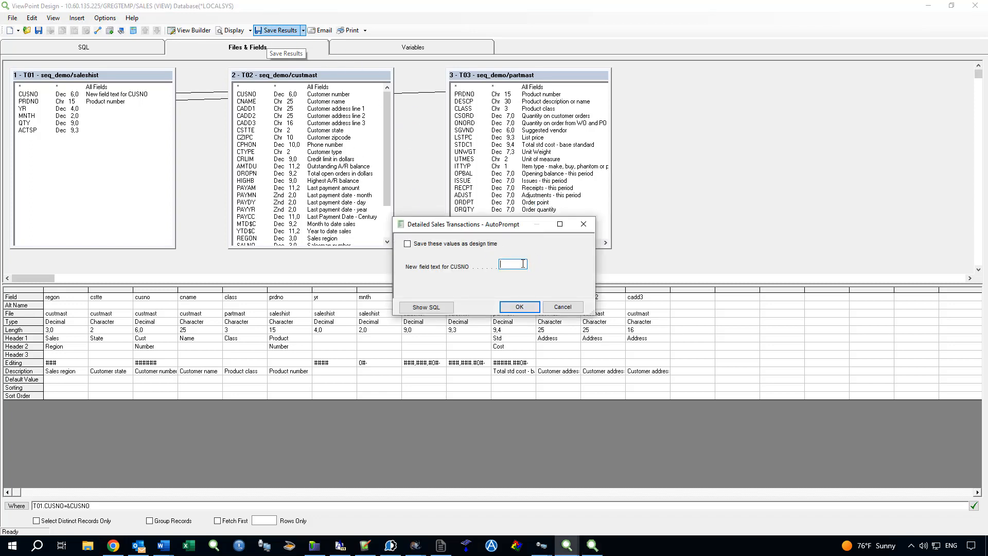
pyautogui.write('10060')
pyautogui.click(520, 308)
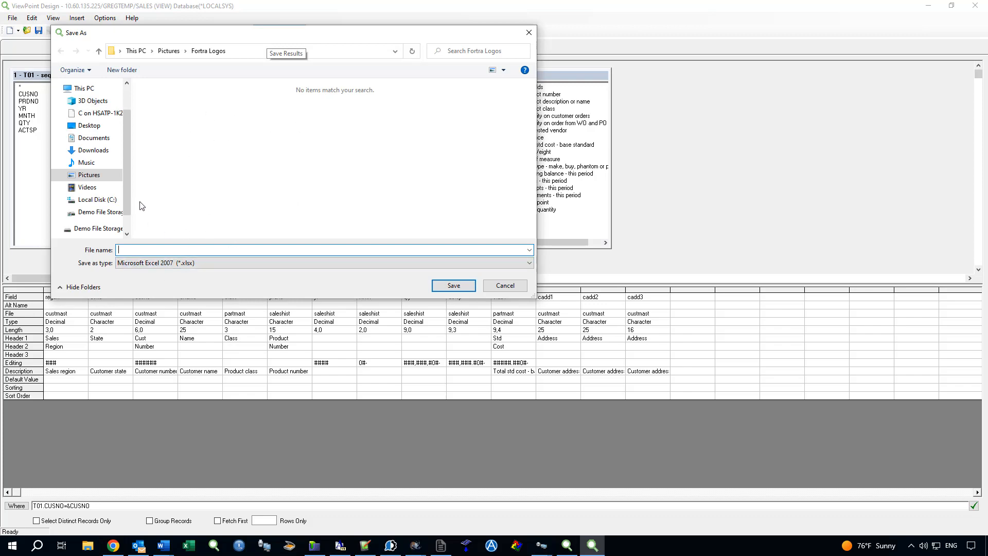
pyautogui.click(505, 286)
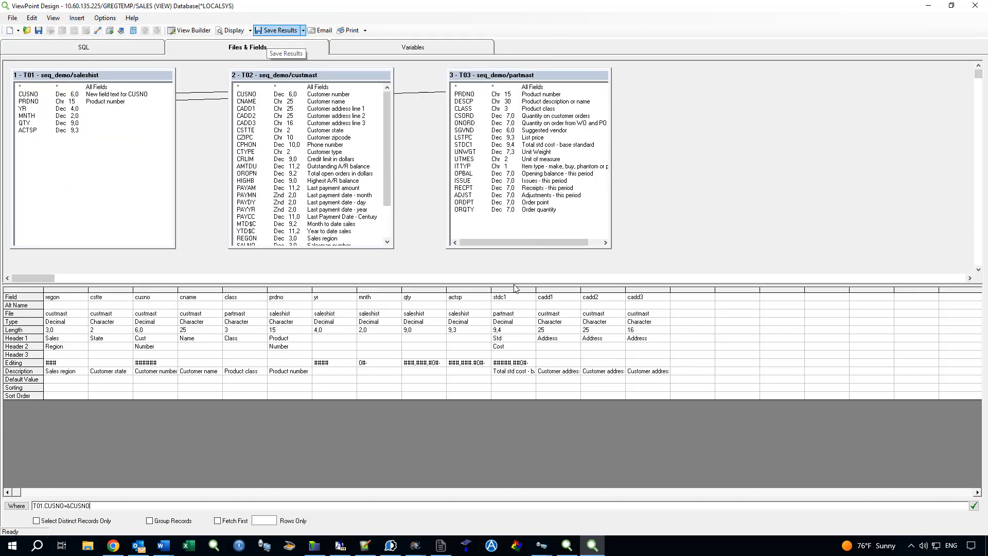
# Display the view's results for a customer number entered at the prompt, close them, and save the SALES view.
pyautogui.click(234, 31)
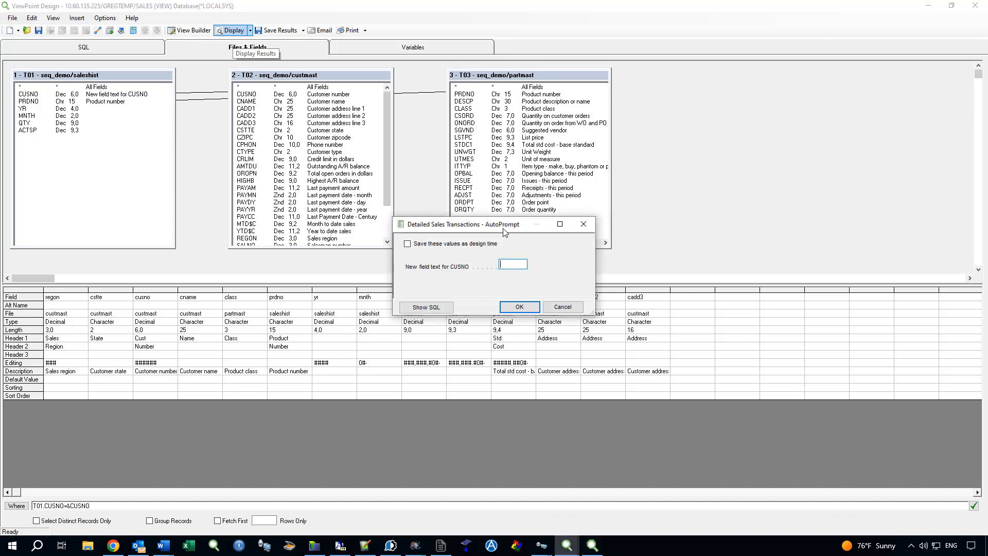
pyautogui.write('100600')
pyautogui.click(519, 307)
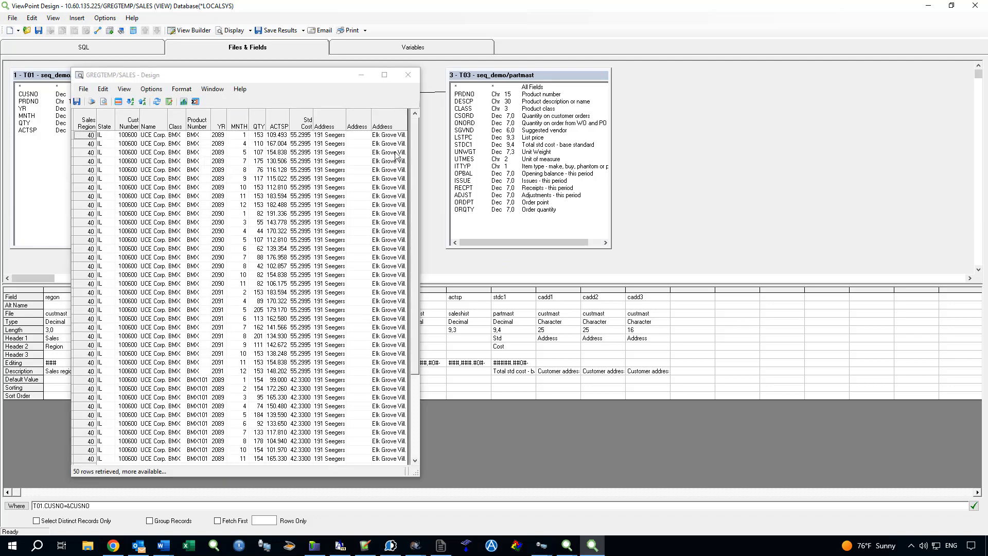
pyautogui.click(409, 76)
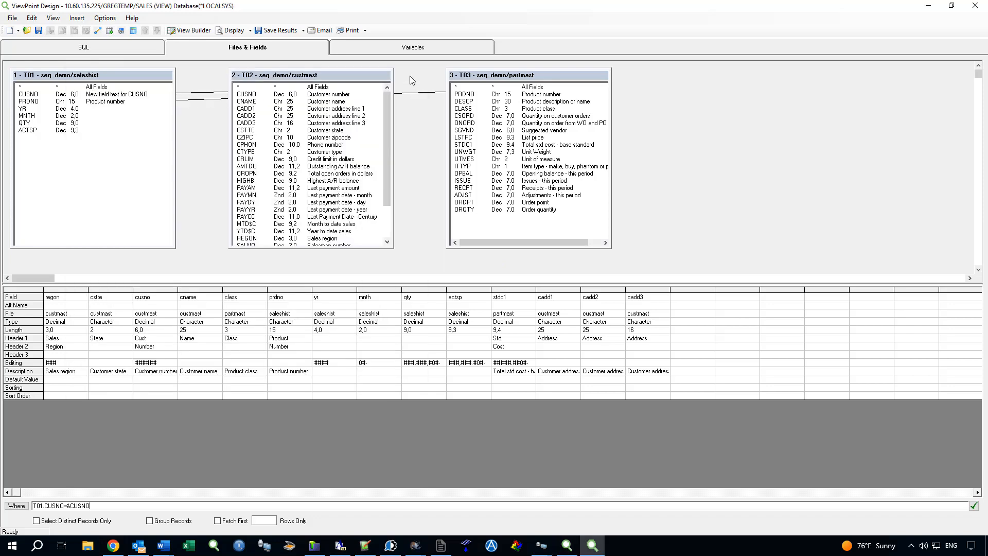
pyautogui.click(40, 32)
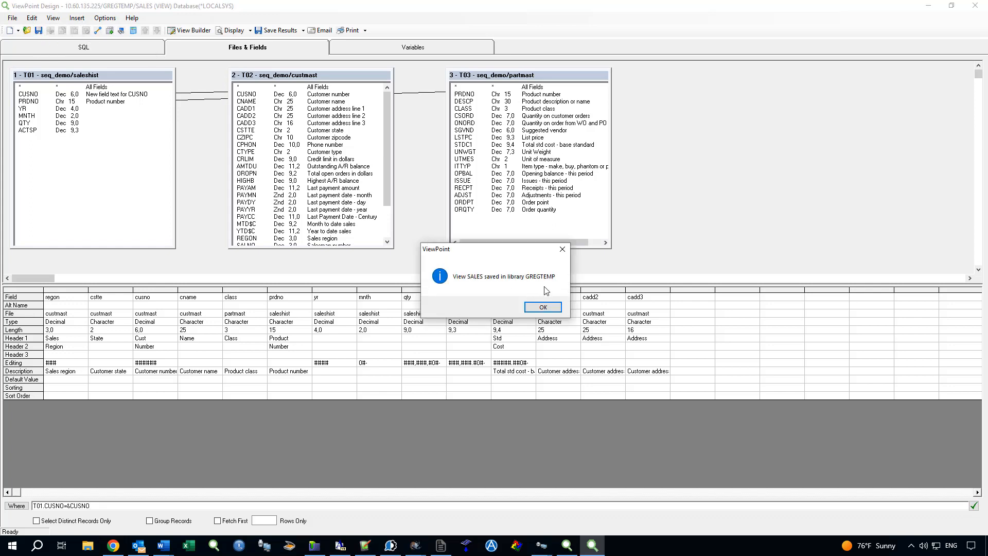
# Switch to the SEQUEL web interface in Chrome, display the SALES view's results for an entered customer number, and close them.
pyautogui.click(543, 308)
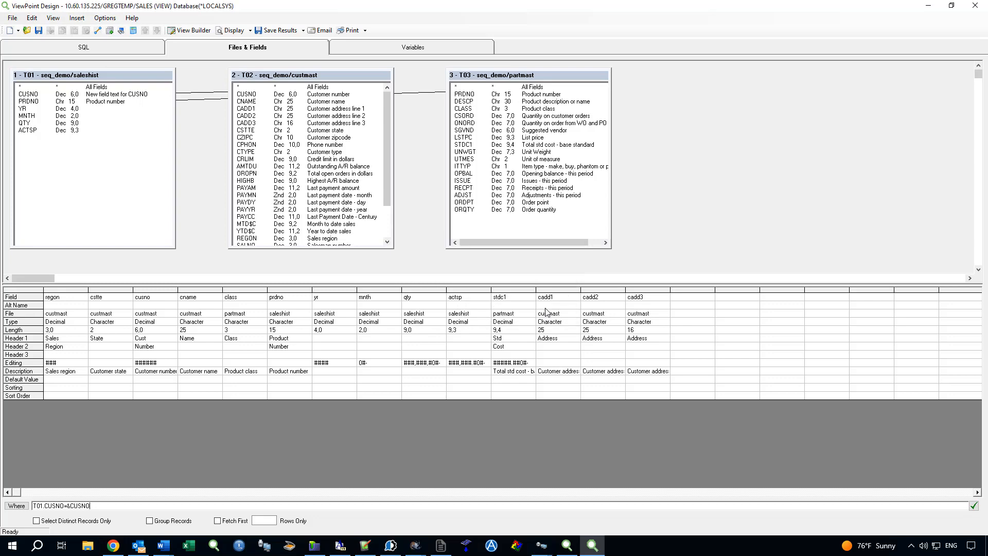
pyautogui.click(113, 546)
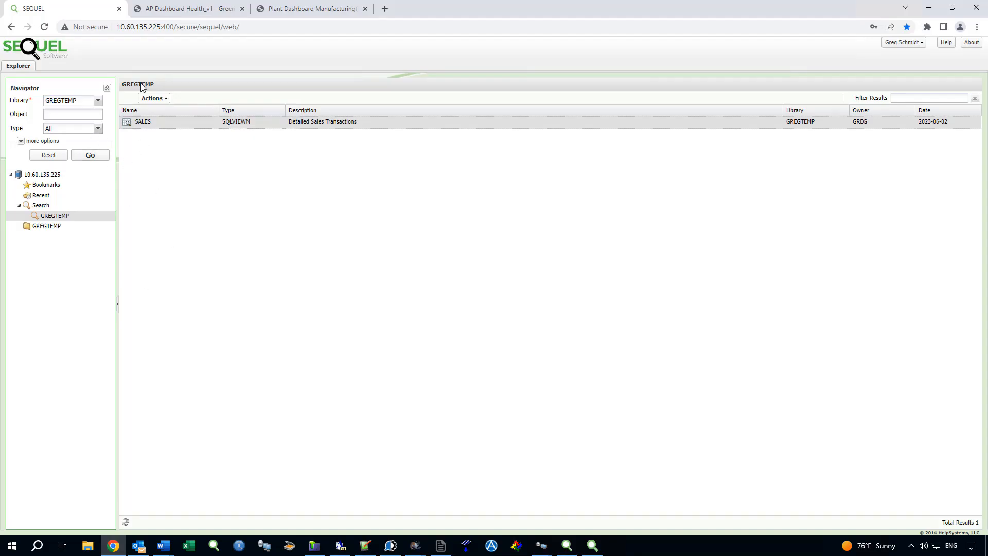
pyautogui.click(126, 124)
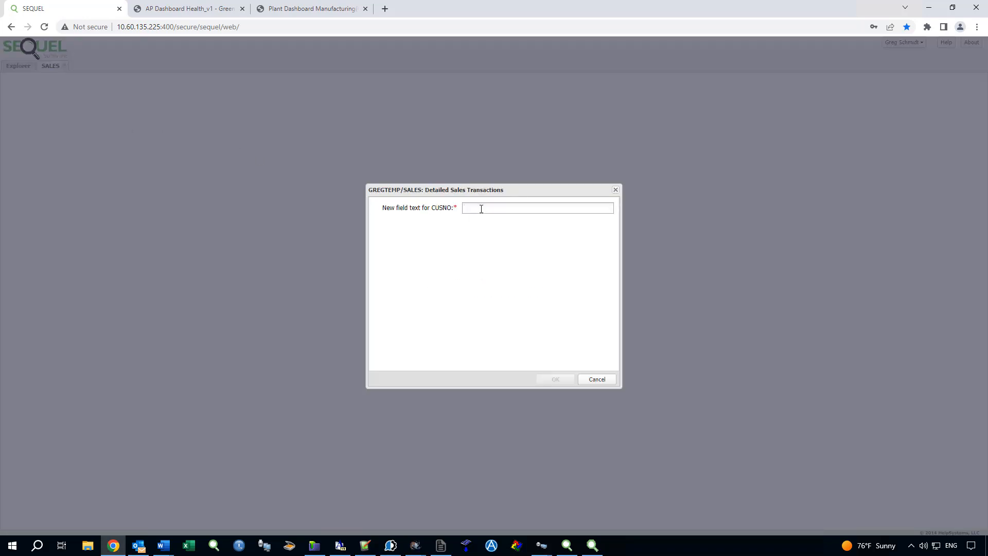
pyautogui.write('100600')
pyautogui.press('Return')
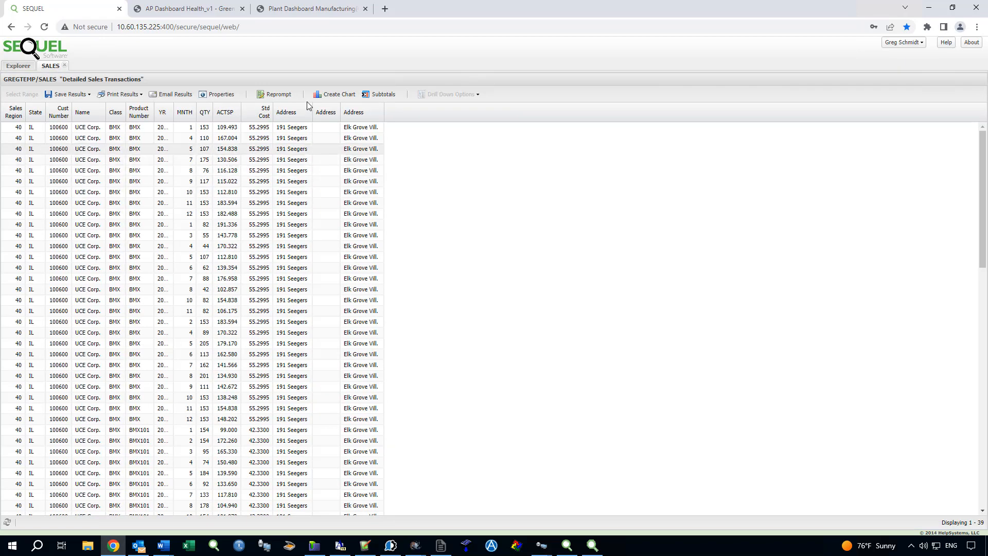
pyautogui.click(65, 66)
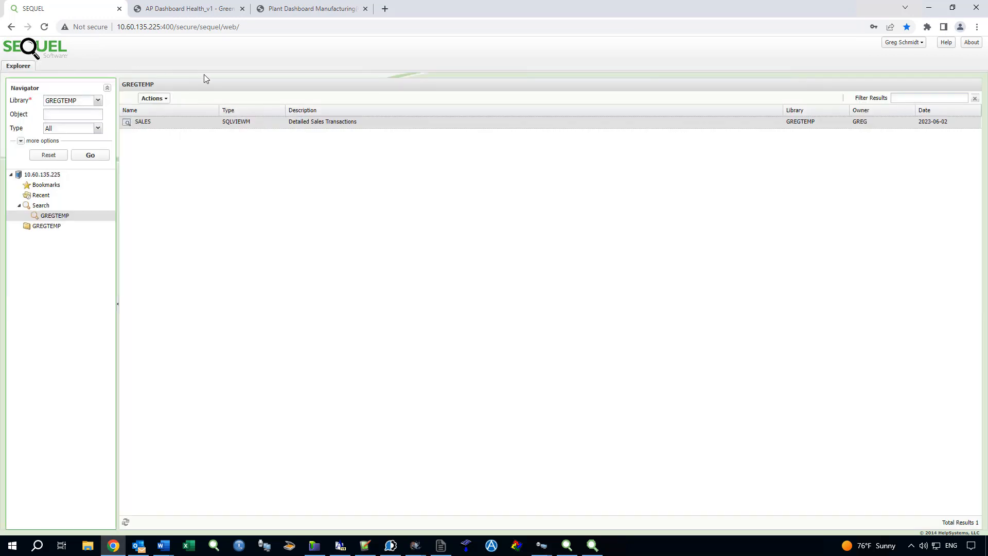
# List the objects of the GREGDEMO23 library in the Explorer.
pyautogui.doubleClick(78, 102)
pyautogui.write('GREGDEMO23')
pyautogui.click(91, 155)
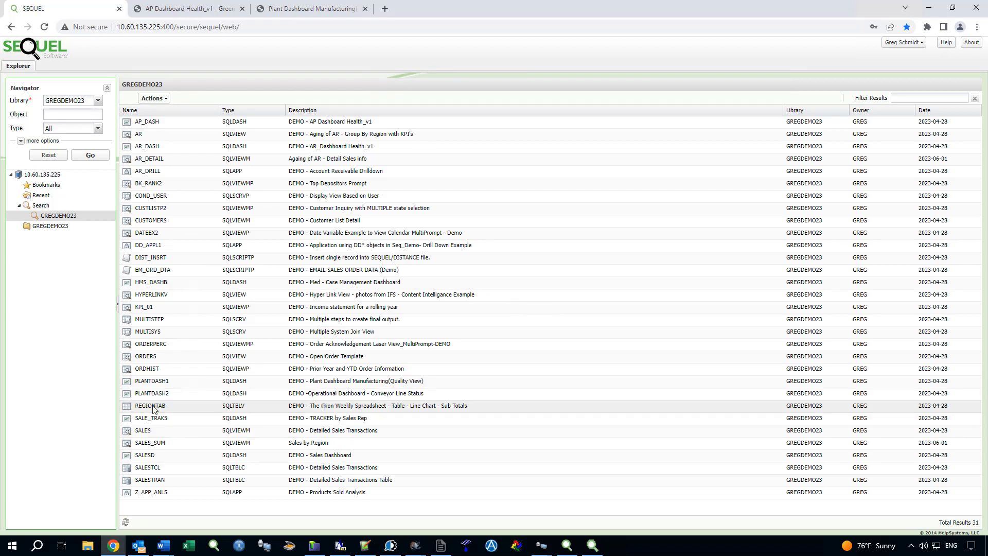
# Run the REGIONTAB table for the regions South, Mountain, Northeast, West and Midwest.
pyautogui.doubleClick(129, 408)
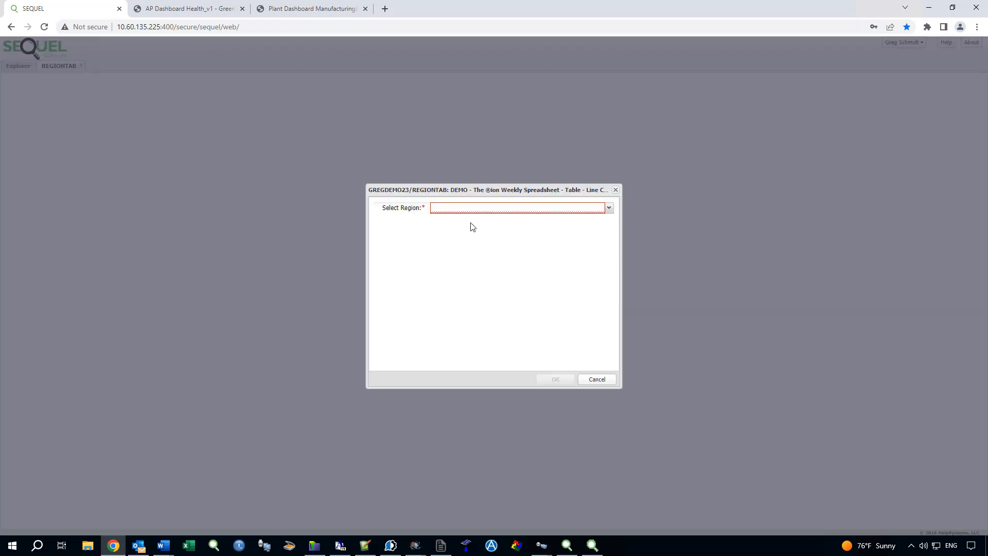
pyautogui.click(609, 208)
pyautogui.click(437, 220)
pyautogui.click(437, 229)
pyautogui.click(436, 240)
pyautogui.click(437, 250)
pyautogui.click(437, 261)
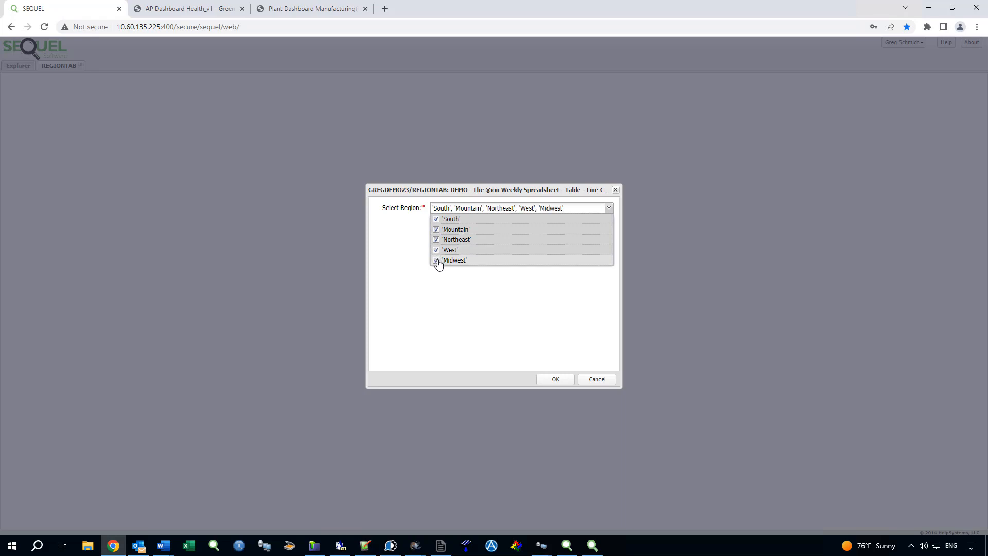
pyautogui.click(554, 380)
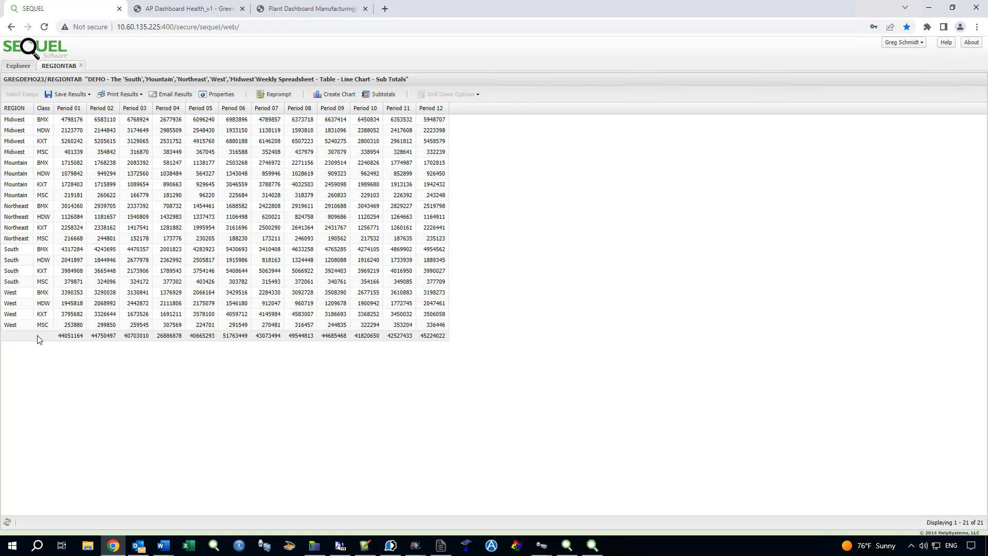
# Add Sum subtotals for Period 01 through Period 12 to the REGIONTAB results at each change in REGION.
pyautogui.click(381, 99)
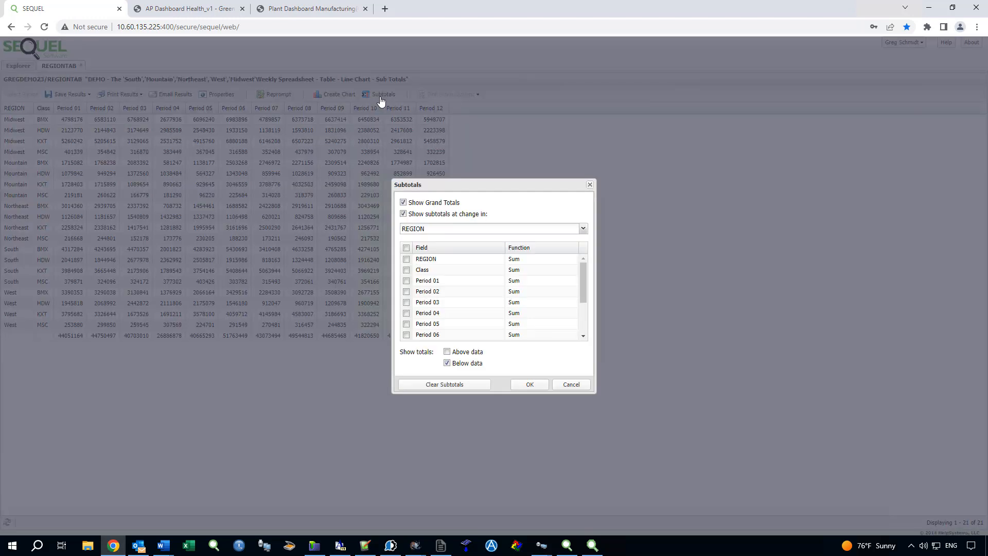
pyautogui.click(406, 281)
pyautogui.click(406, 291)
pyautogui.click(406, 302)
pyautogui.click(406, 313)
pyautogui.click(406, 323)
pyautogui.click(406, 335)
pyautogui.scroll(-3, 409, 336)
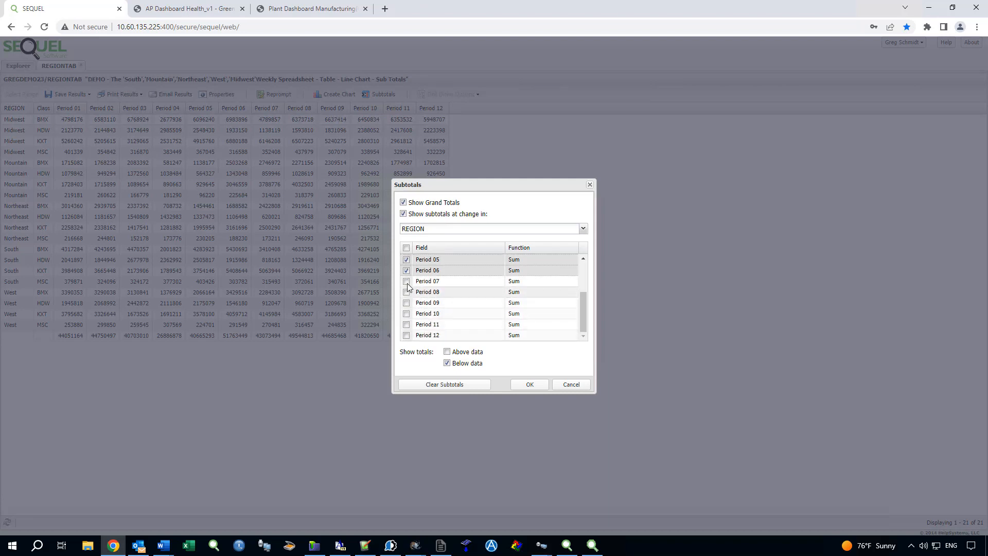
pyautogui.click(407, 281)
pyautogui.click(406, 292)
pyautogui.click(407, 302)
pyautogui.click(406, 314)
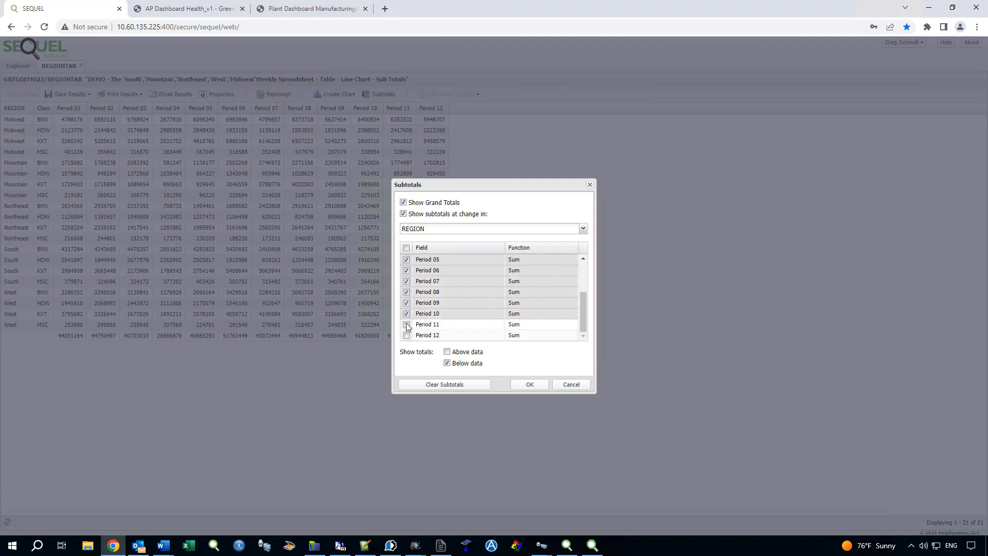
pyautogui.click(406, 324)
pyautogui.click(406, 335)
pyautogui.click(529, 387)
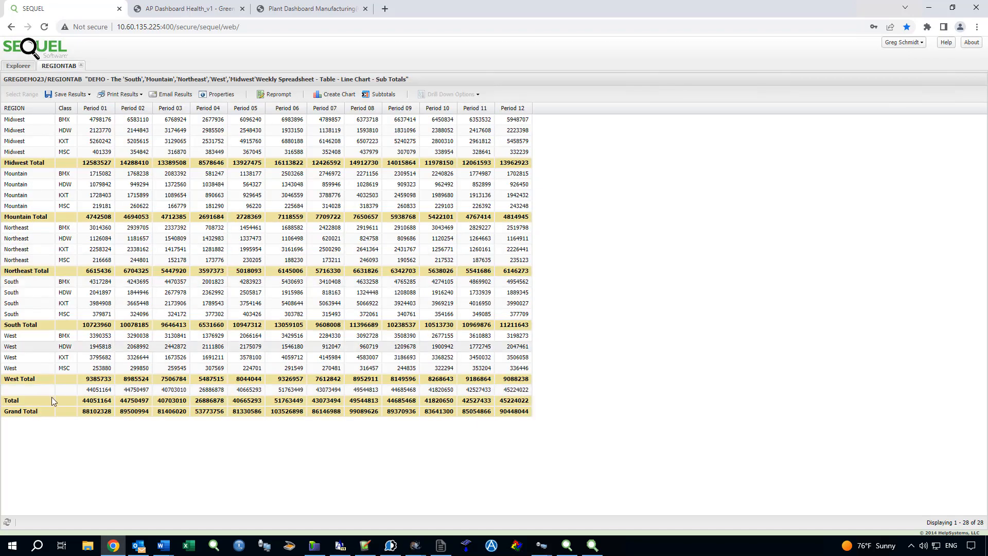
# Create a Line chart from the Period 01 to Period 12 values in the row below West Total, and close the chart and REGIONTAB results.
pyautogui.moveTo(85, 387); pyautogui.dragTo(517, 394)
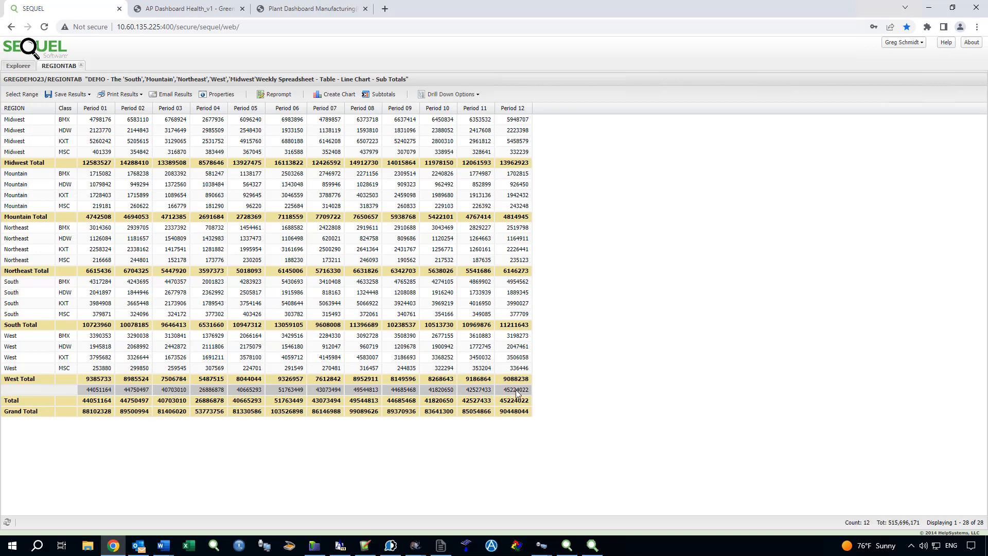
pyautogui.click(330, 96)
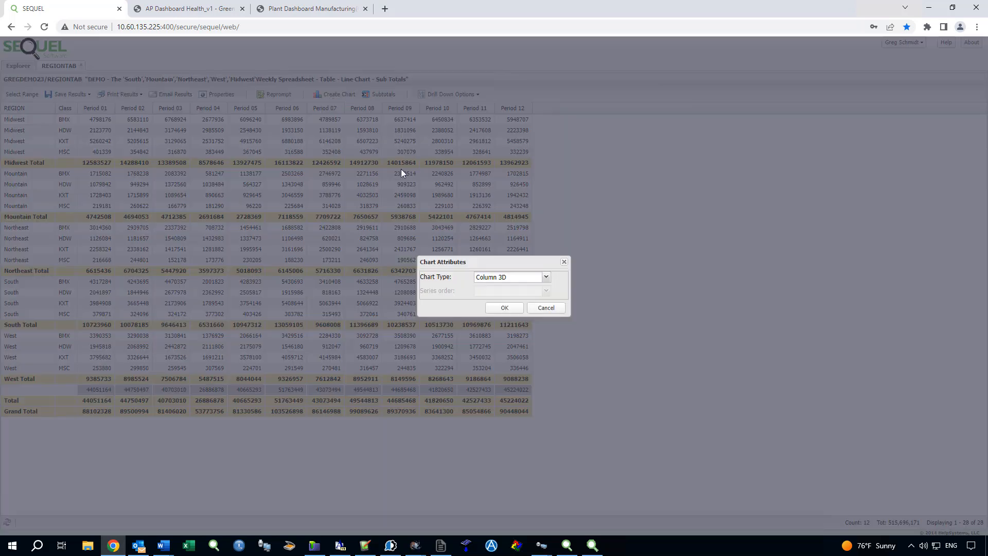
pyautogui.click(545, 277)
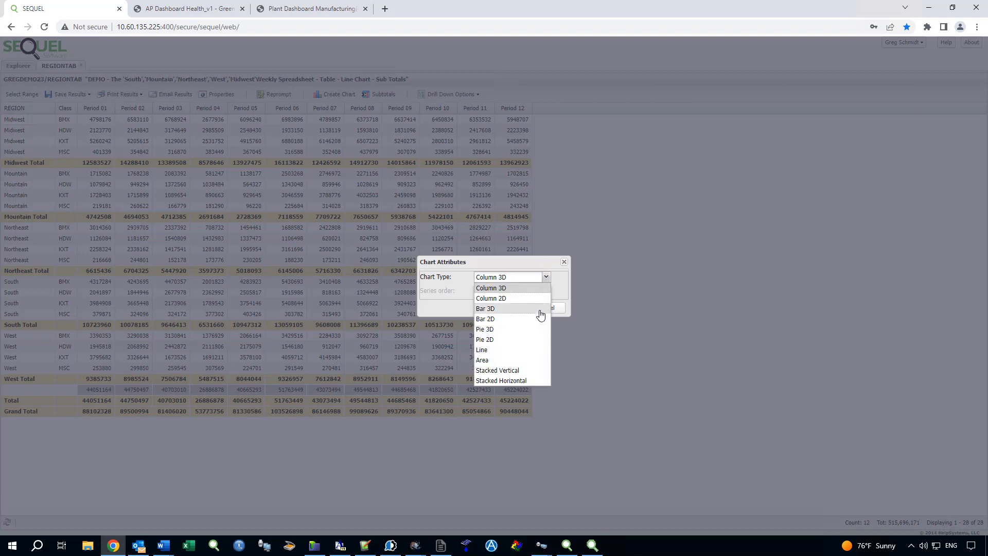
pyautogui.click(496, 351)
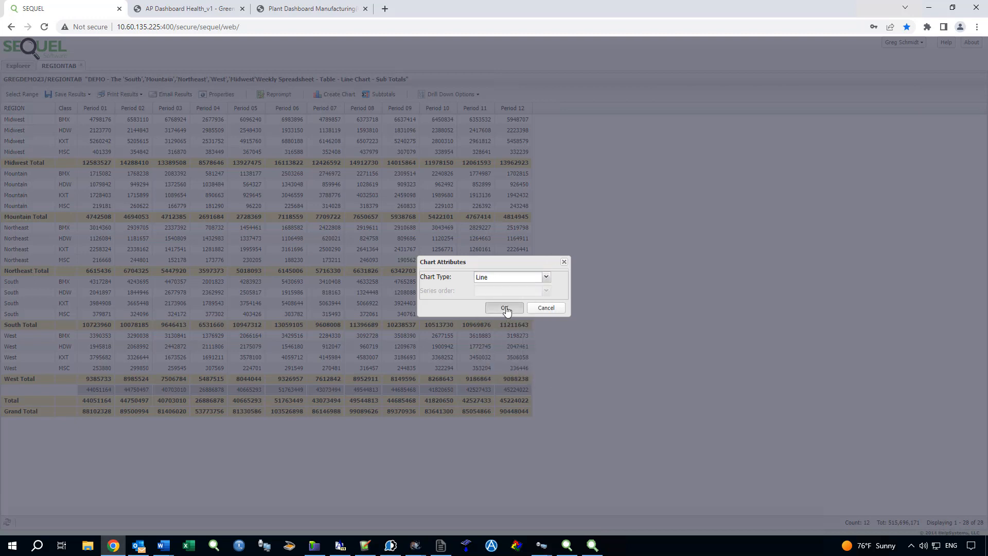
pyautogui.click(505, 309)
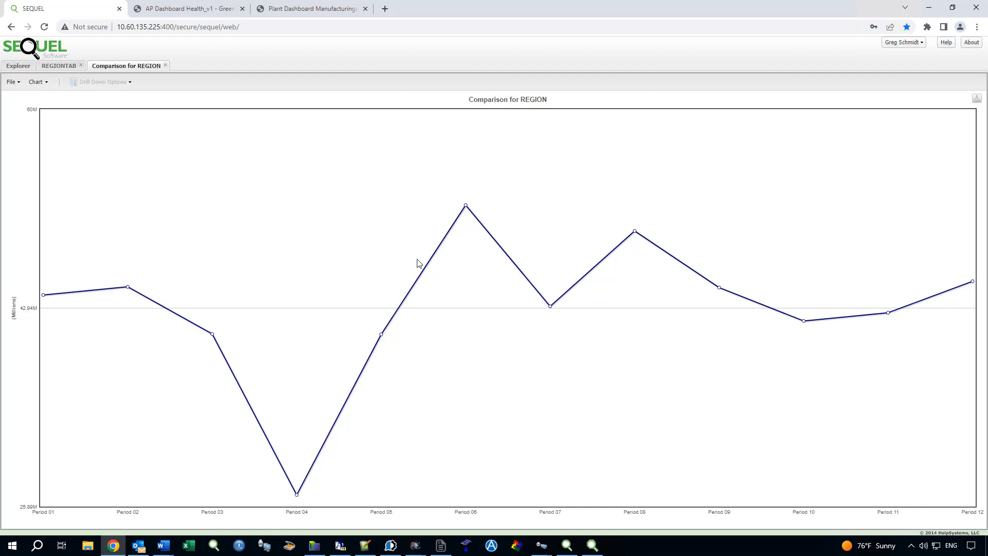
pyautogui.click(166, 66)
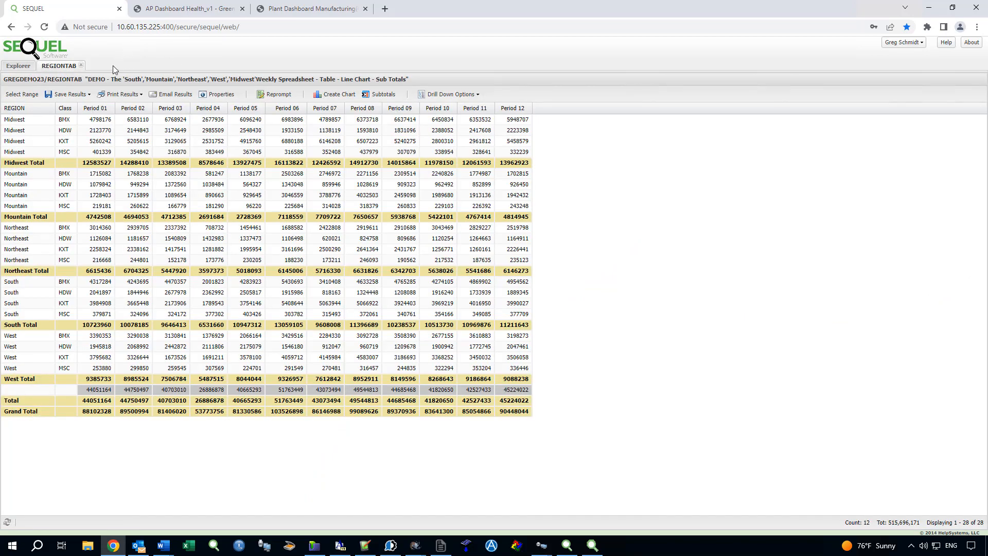
pyautogui.click(81, 66)
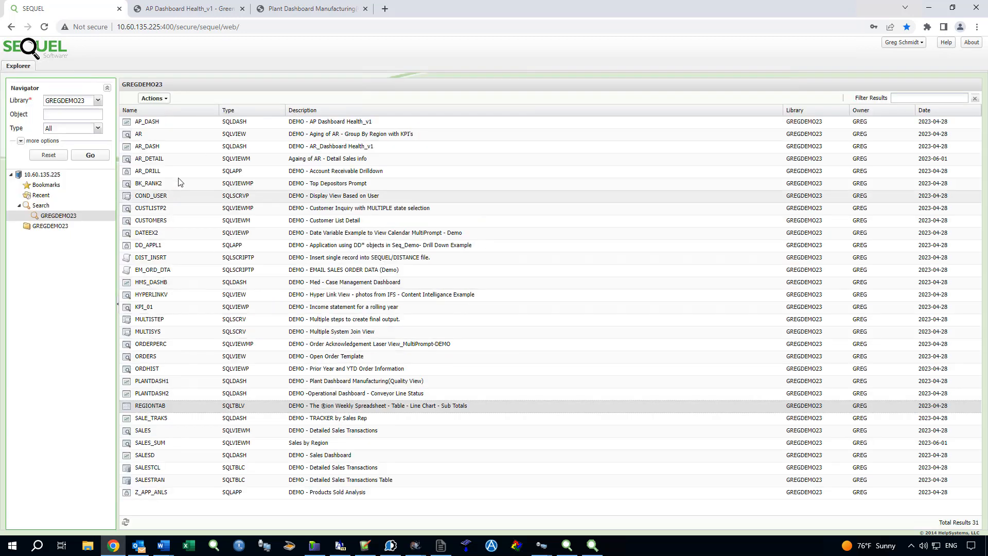
# Look over the actions available for the REGIONTAB object.
pyautogui.click(167, 99)
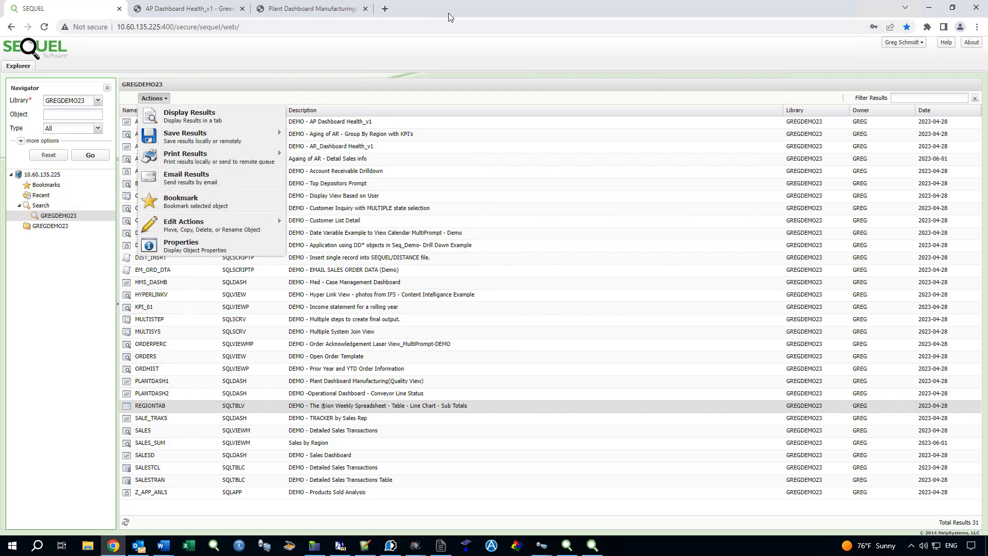
pyautogui.click(279, 59)
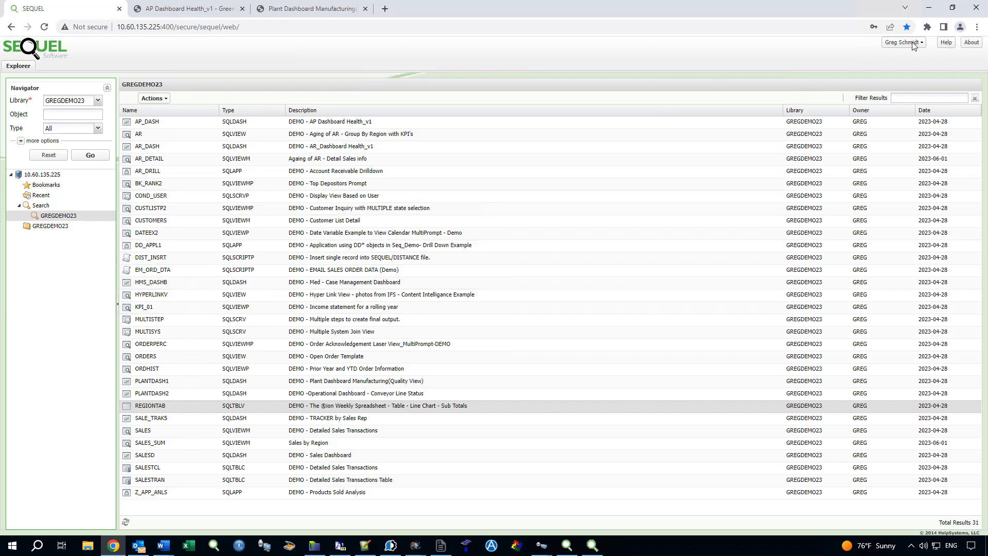
# Switch back to ViewPoint Design and close the SALES view.
pyautogui.click(929, 9)
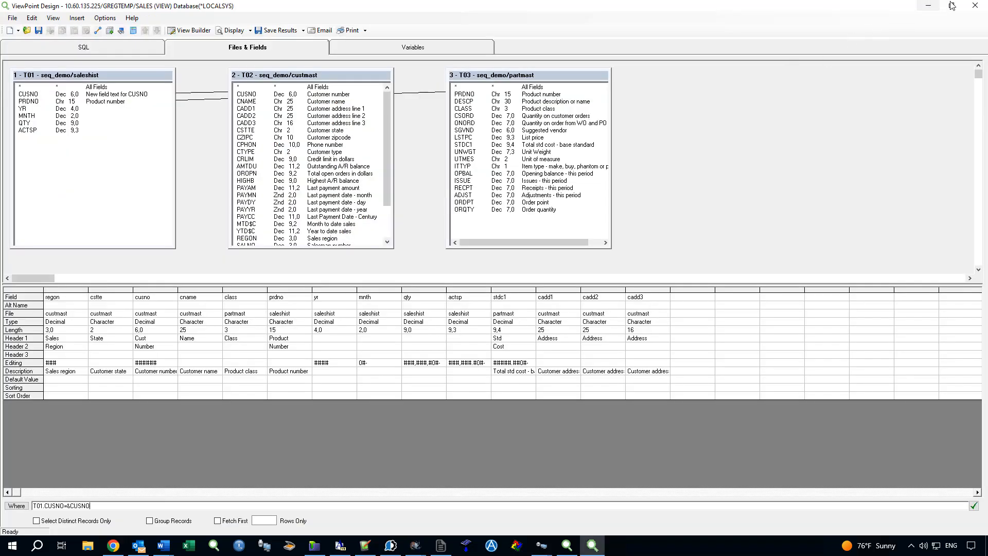
pyautogui.click(975, 6)
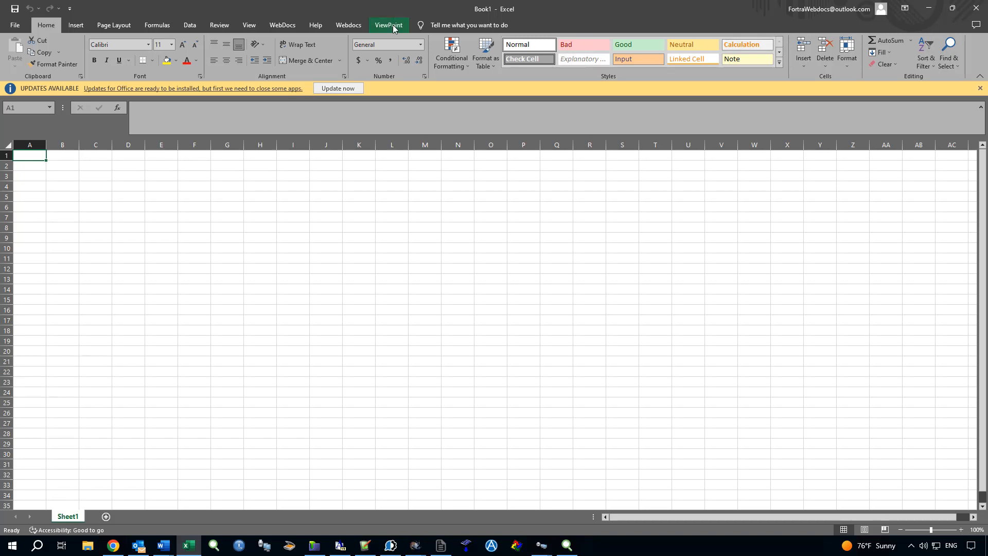
# Start adding a SEQUEL view to the blank Excel workbook and sign on to the IBM i system with the user ID and password.
pyautogui.click(392, 25)
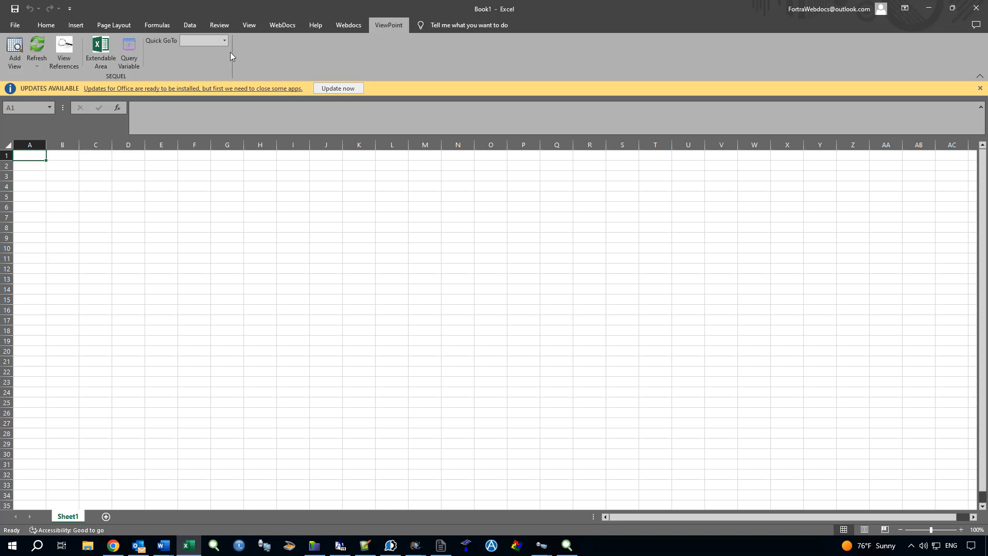
pyautogui.click(16, 50)
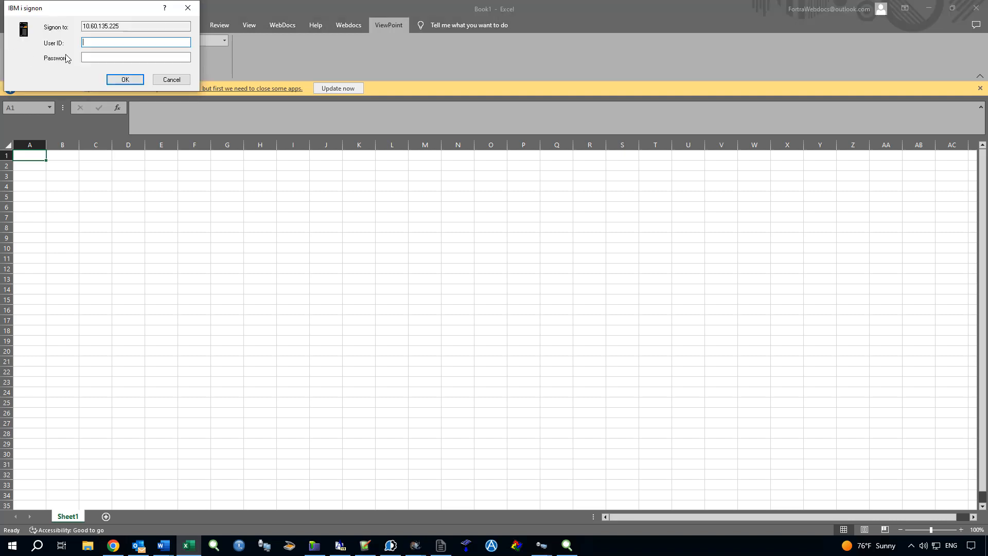
pyautogui.write('GREG')
pyautogui.press('Tab')
pyautogui.write('●●●●')
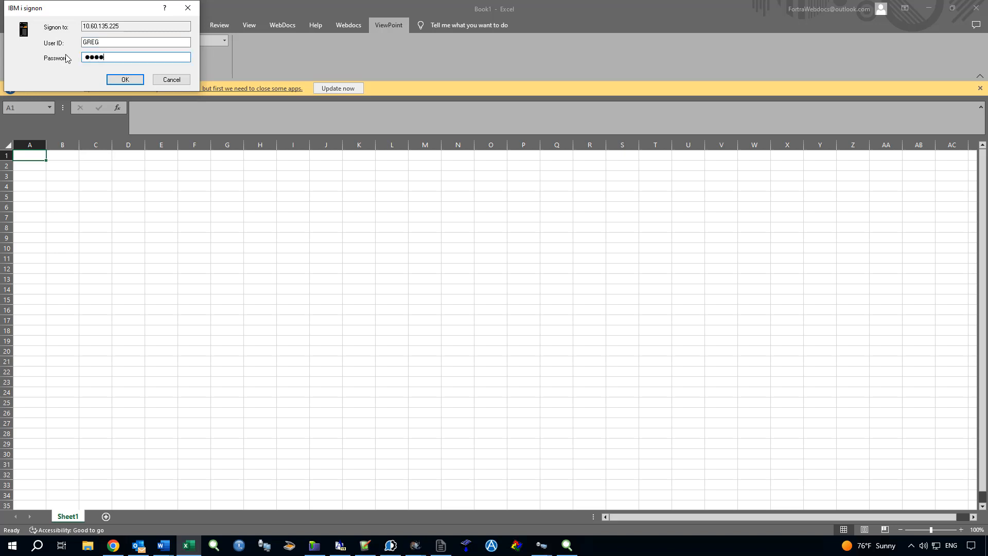
pyautogui.write('●●●')
pyautogui.click(124, 80)
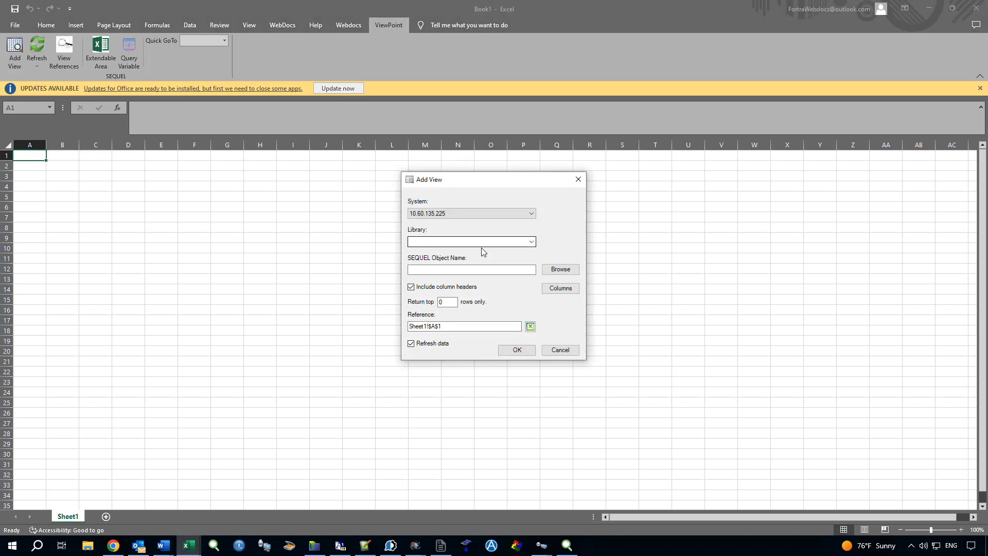
# Add the SALES view from library GREGTEMP at Sheet1!$A$1 with column headers, and run it for an entered customer number.
pyautogui.click(483, 241)
pyautogui.write('GREGTEMP')
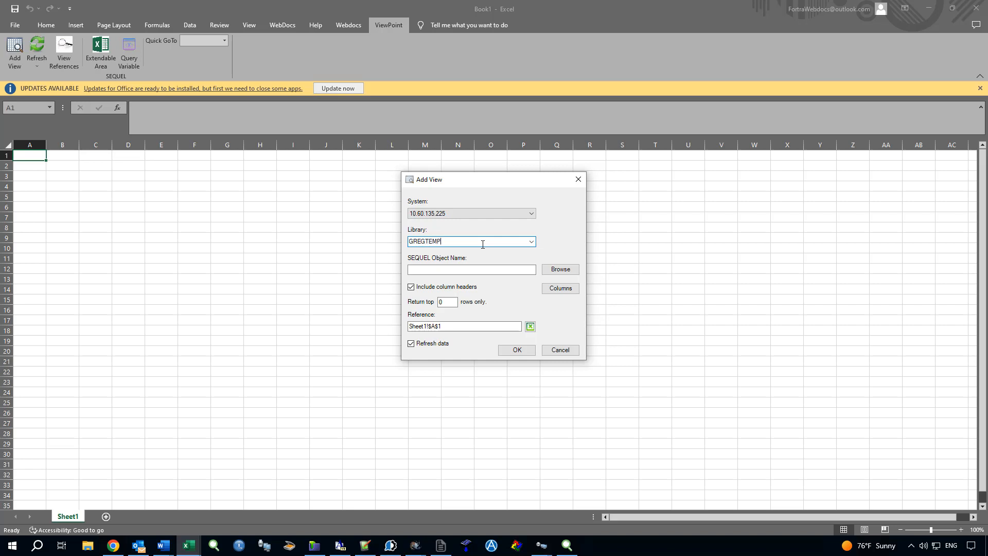
pyautogui.click(561, 270)
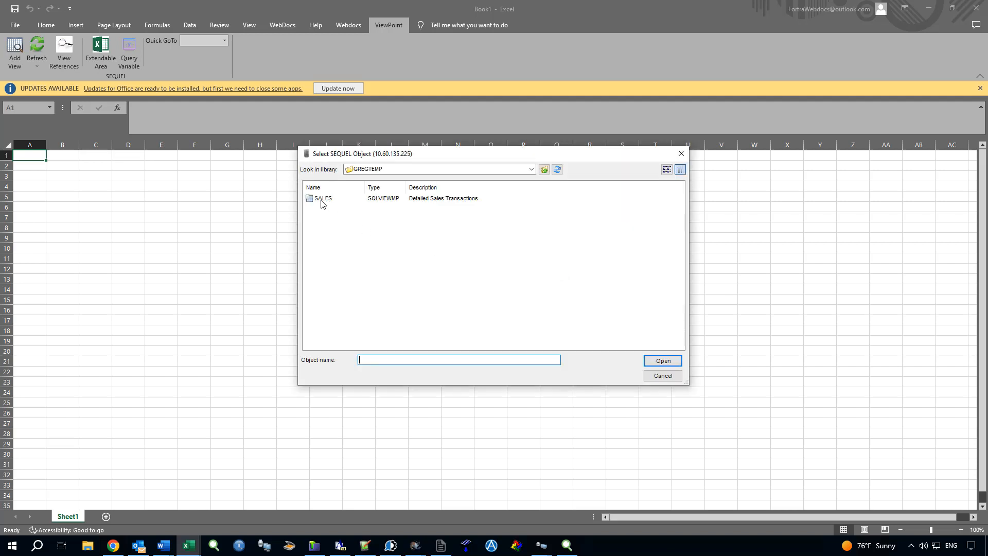
pyautogui.doubleClick(323, 200)
pyautogui.click(517, 350)
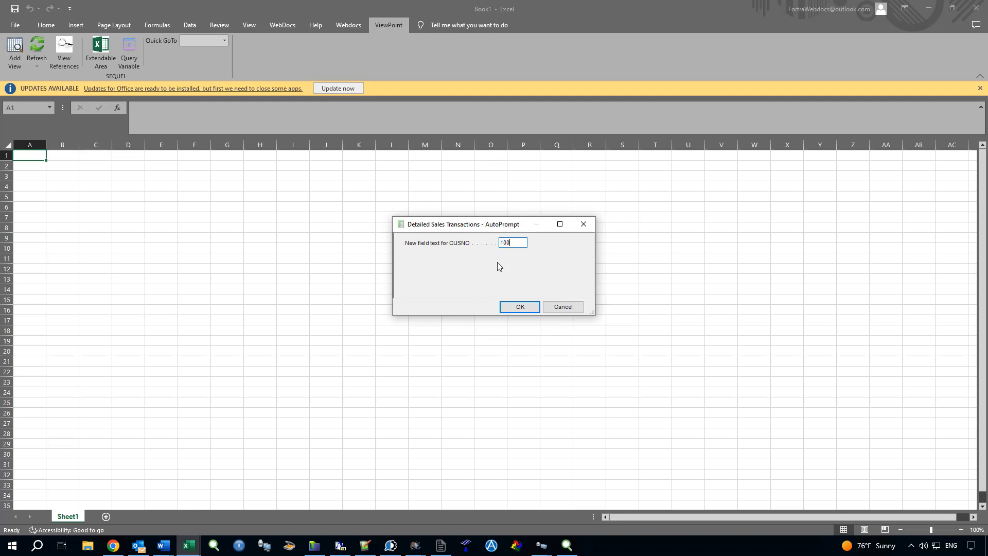
pyautogui.write('00')
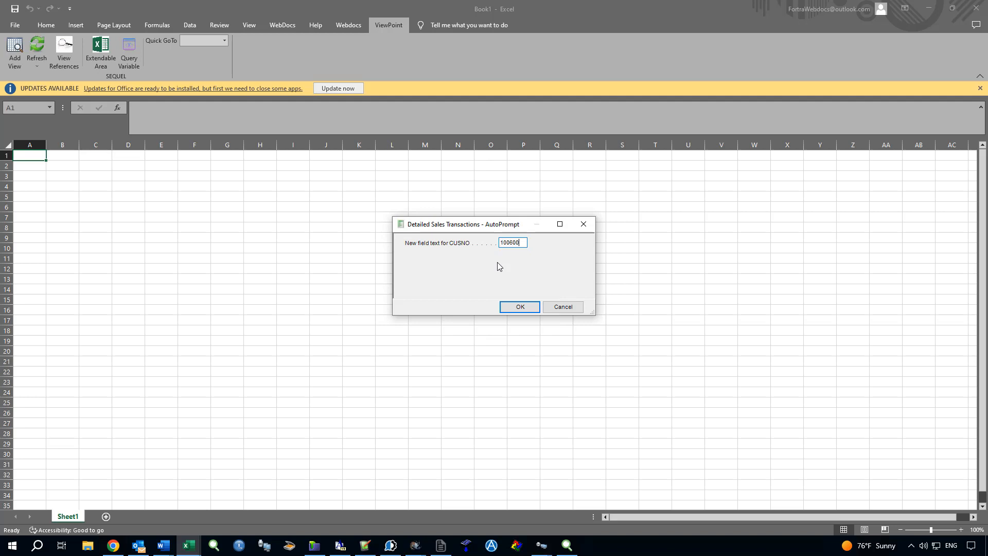
pyautogui.click(520, 308)
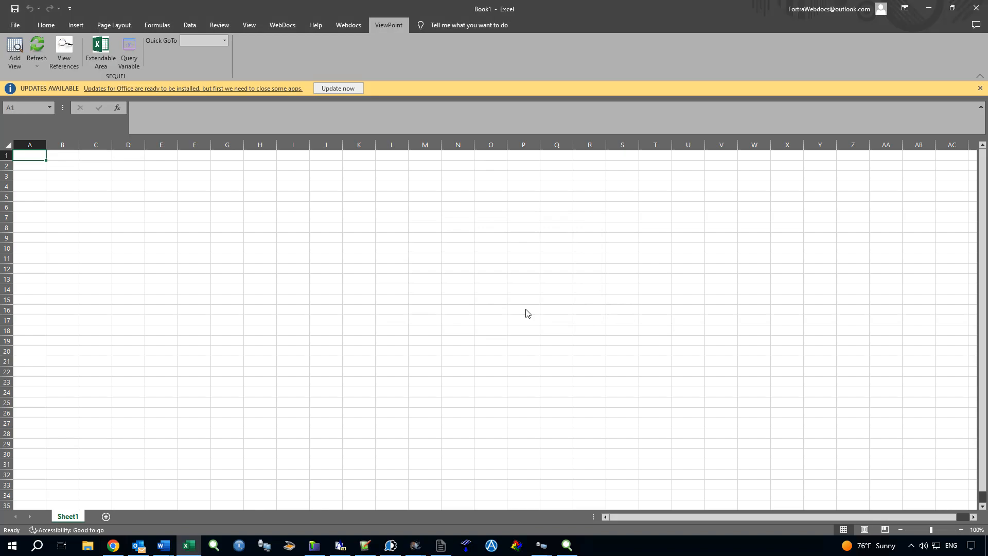